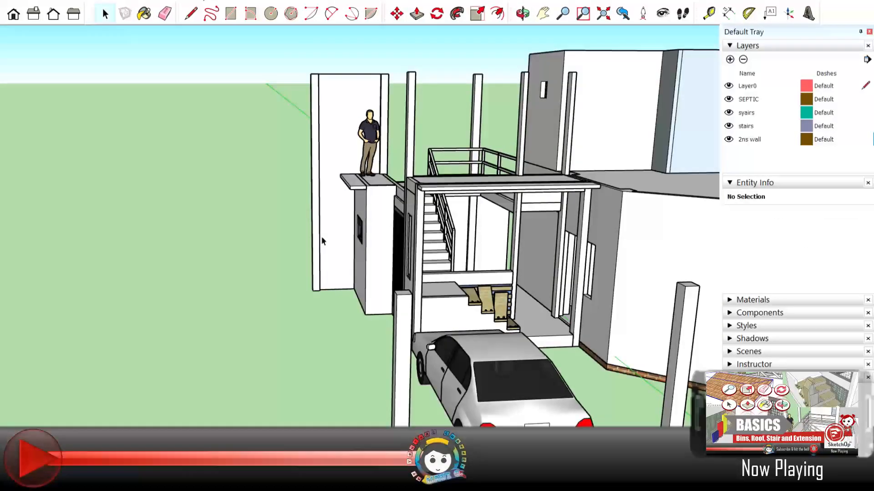
- Examine the stairwell railing and the landing on the second floor
middle_drag(321, 238, 192, 248)
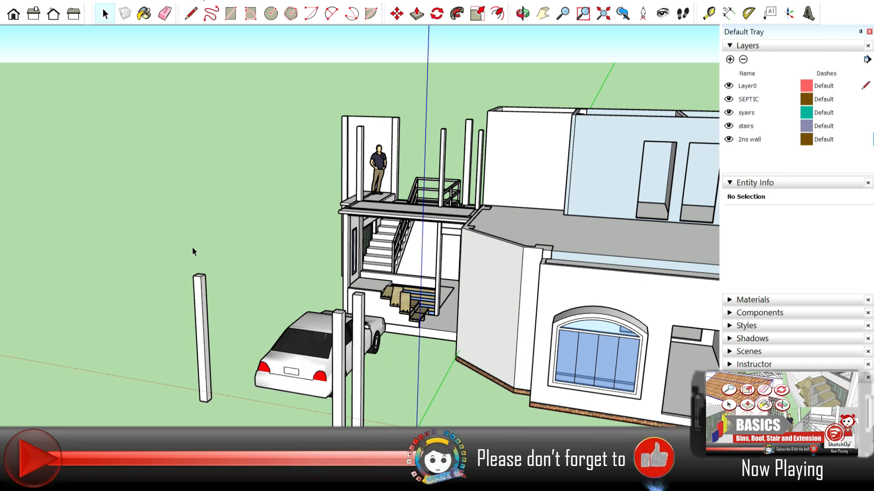
scroll(355, 195, up, 5)
mouse_move(273, 255)
middle_down()
mouse_move(335, 299)
mouse_move(409, 309)
mouse_move(516, 307)
middle_up()
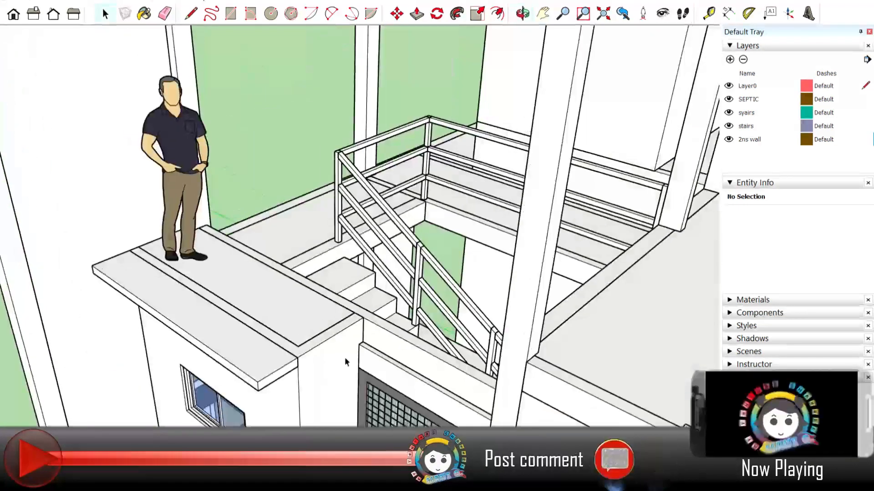
middle_drag(344, 357, 333, 364)
scroll(334, 364, down, 5)
mouse_move(409, 228)
middle_down()
mouse_move(356, 225)
mouse_move(392, 218)
middle_up()
scroll(351, 318, up, 5)
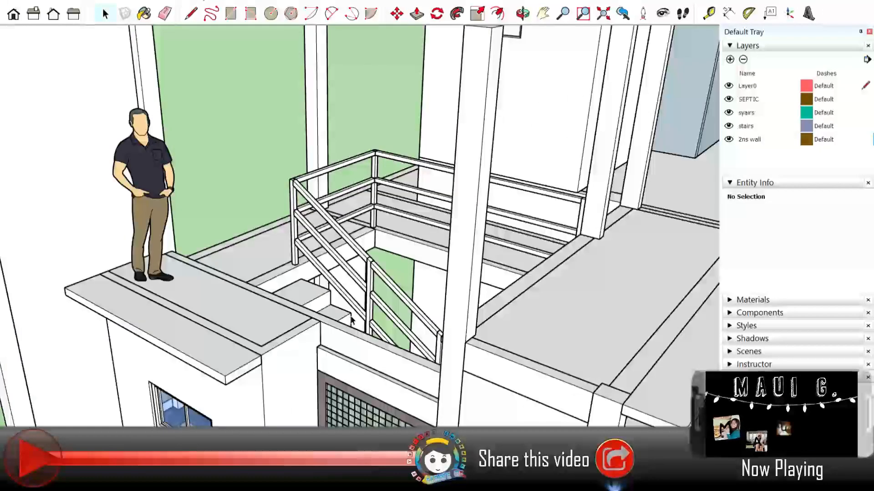
middle_drag(191, 314, 269, 285)
- Copy the posts and rails of the back railing run to the front edge of the stairwell
click(385, 122)
double_click(367, 165)
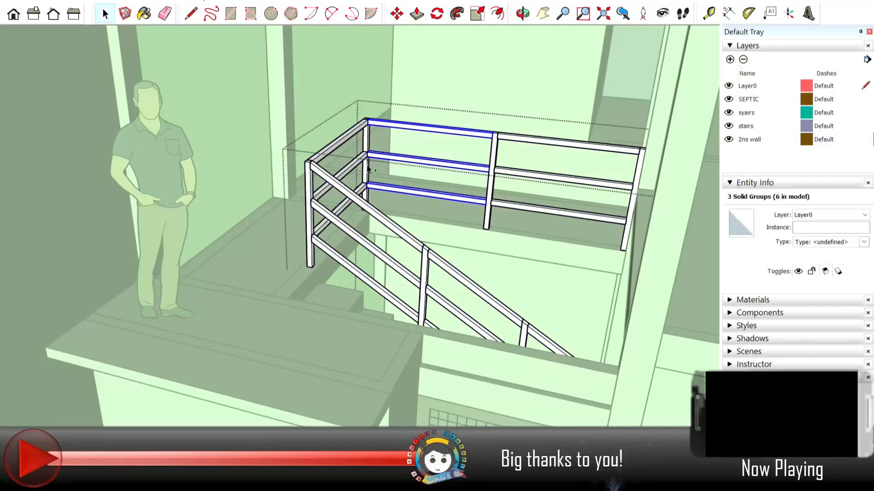
ctrl+click(637, 170)
middle_drag(446, 191, 401, 228)
key(m)
click(384, 224)
key(ctrl)
mouse_move(255, 314)
middle_down()
mouse_move(281, 256)
mouse_move(261, 320)
mouse_move(589, 276)
middle_up()
scroll(291, 262, up, 5)
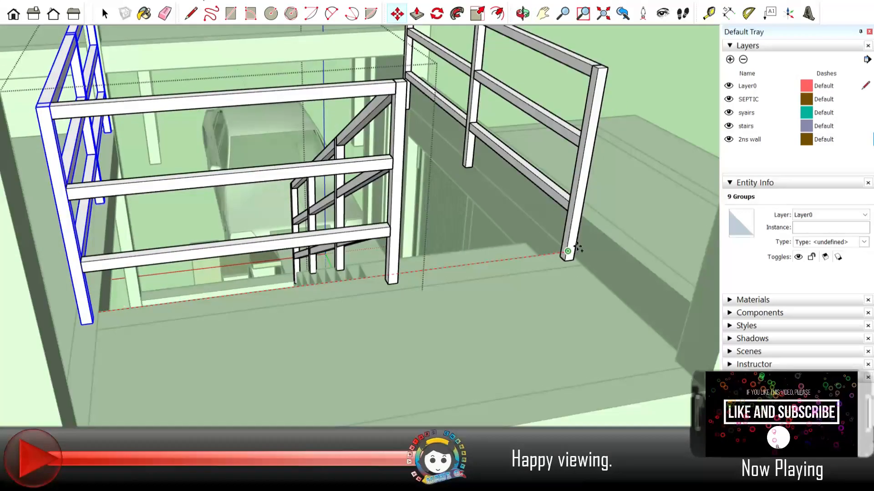
scroll(581, 246, up, 5)
scroll(549, 248, down, 6)
mouse_move(549, 247)
middle_down()
mouse_move(526, 296)
mouse_move(374, 273)
middle_up()
scroll(485, 250, up, 5)
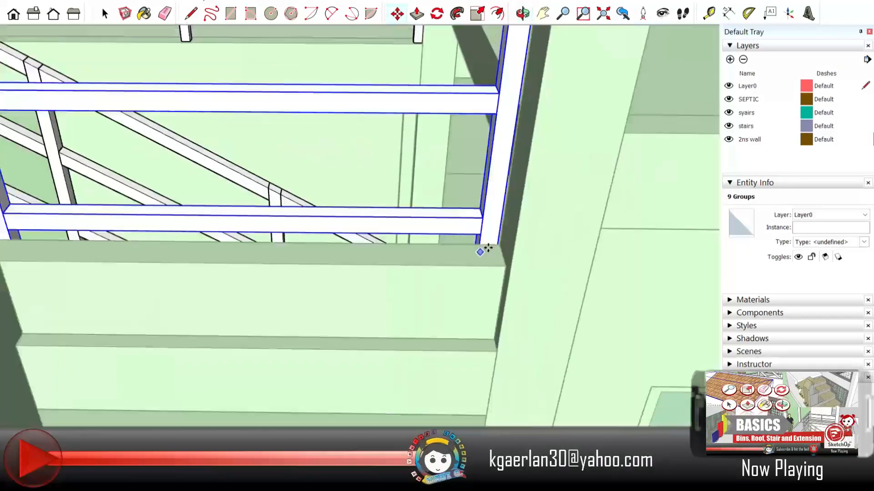
scroll(500, 278, down, 5)
scroll(506, 266, up, 5)
middle_drag(507, 249, 523, 175)
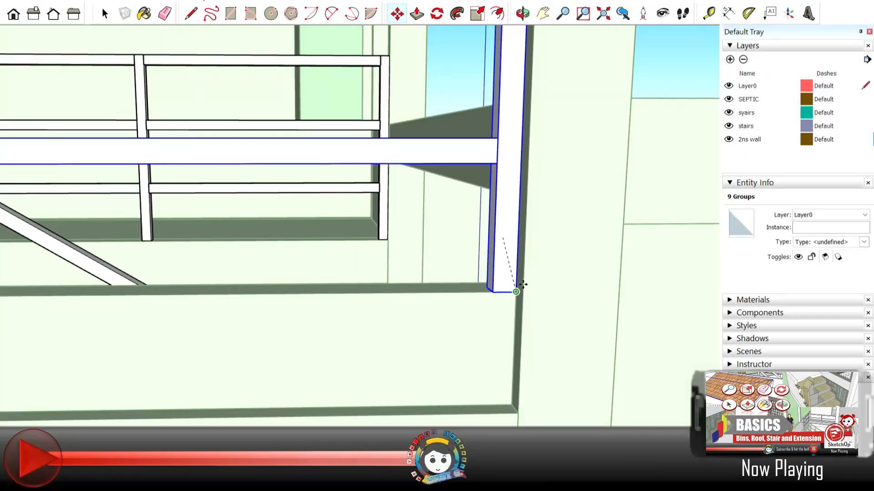
click(520, 286)
- Delete the top rail of the copied front railing
scroll(520, 285, down, 6)
key(space)
scroll(315, 211, up, 1)
click(348, 309)
key(Delete)
middle_drag(433, 207, 371, 266)
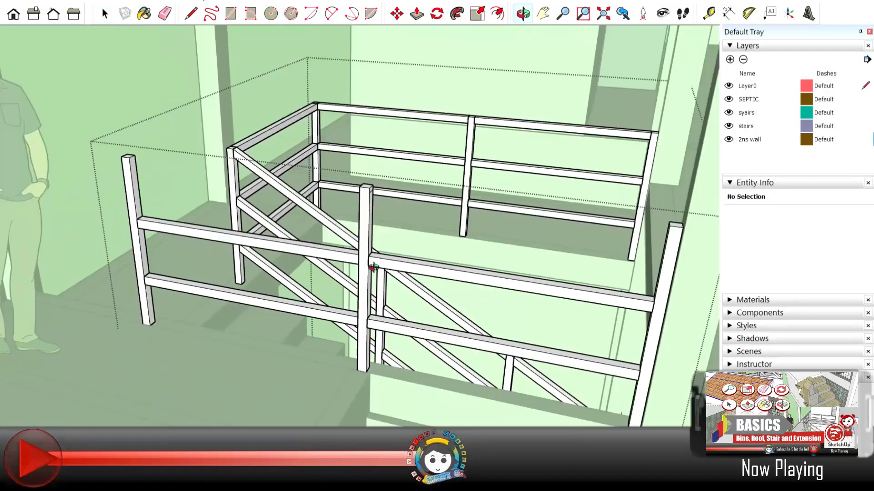
- Try to shorten the posts of the copied front railing with Push/Pull
scroll(371, 265, up, 4)
double_click(368, 227)
middle_drag(370, 132, 349, 184)
key(p)
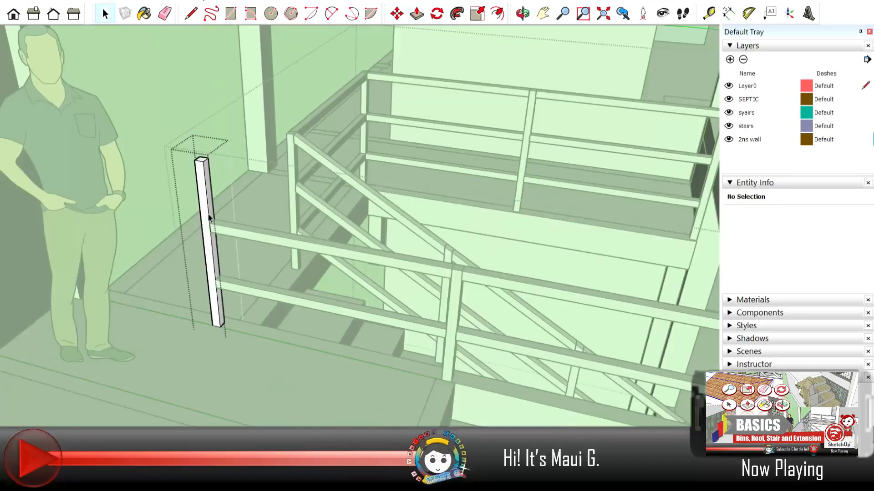
click(270, 250)
click(450, 263)
middle_drag(450, 263, 331, 204)
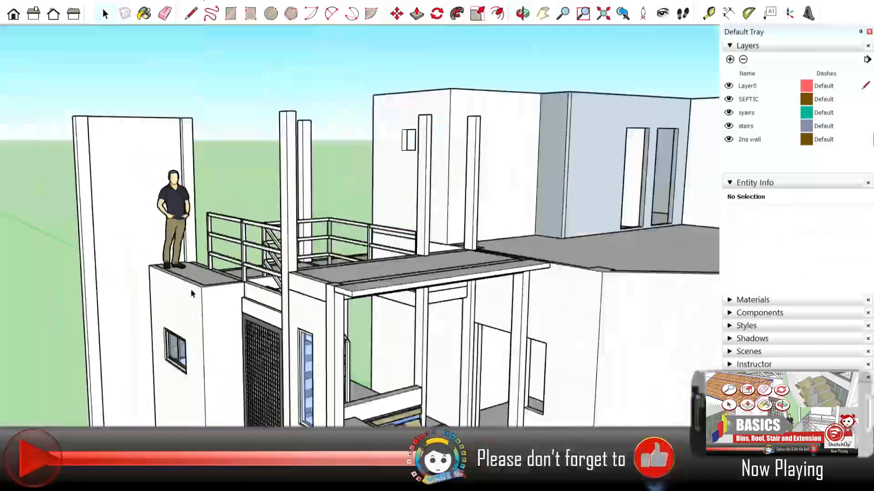
- Remove the copied railing from the front edge of the stairwell
mouse_move(192, 294)
middle_down()
mouse_move(70, 254)
mouse_move(390, 283)
middle_up()
scroll(390, 283, up, 4)
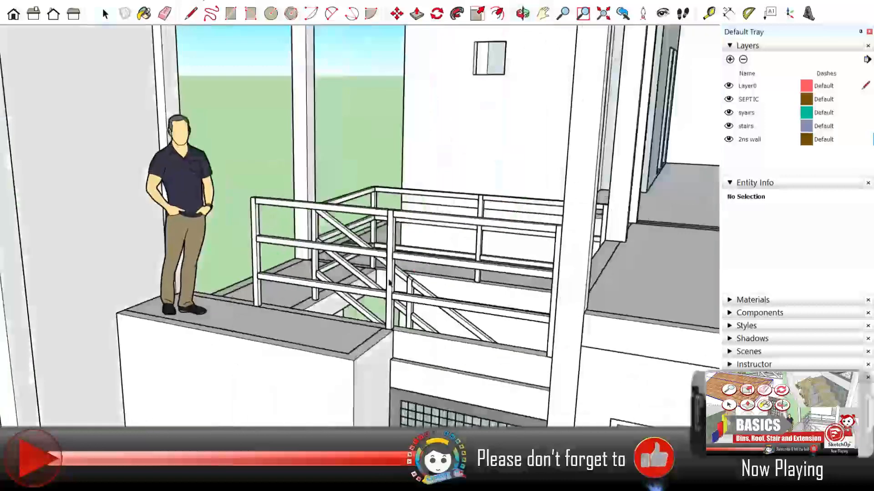
double_click(250, 236)
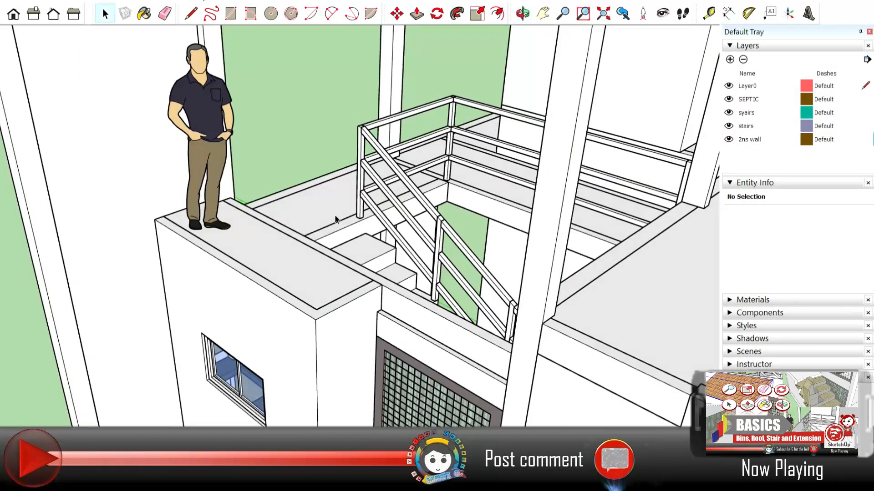
- Slope the top of the small annex's side wall by pushing away its triangular upper part, and erase leftover edges
scroll(287, 206, up, 3)
middle_drag(199, 202, 689, 261)
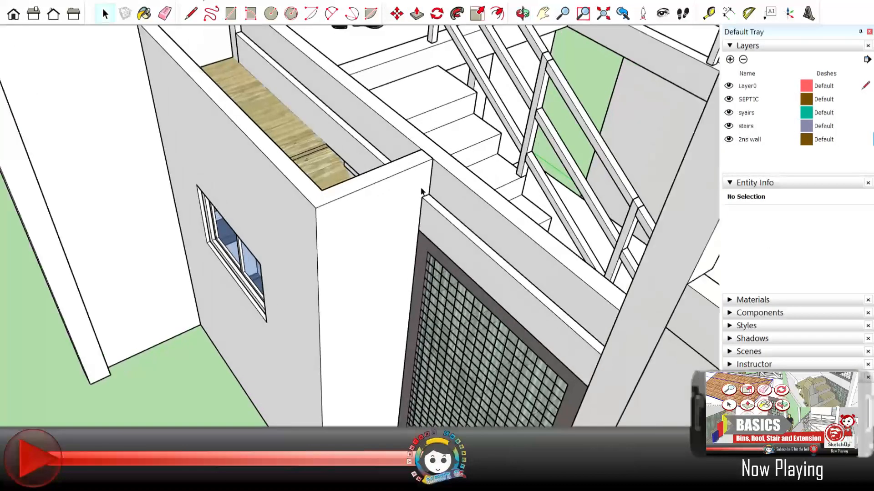
double_click(421, 192)
key(t)
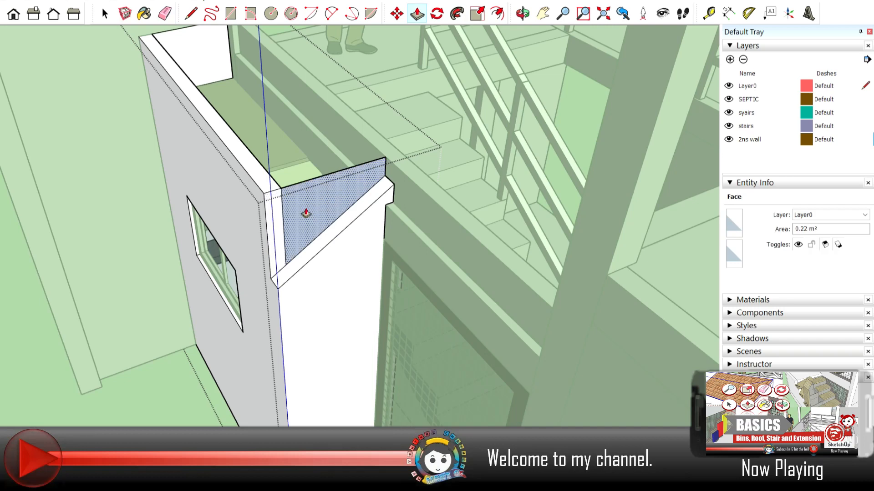
click(306, 213)
middle_drag(305, 214, 322, 241)
key(e)
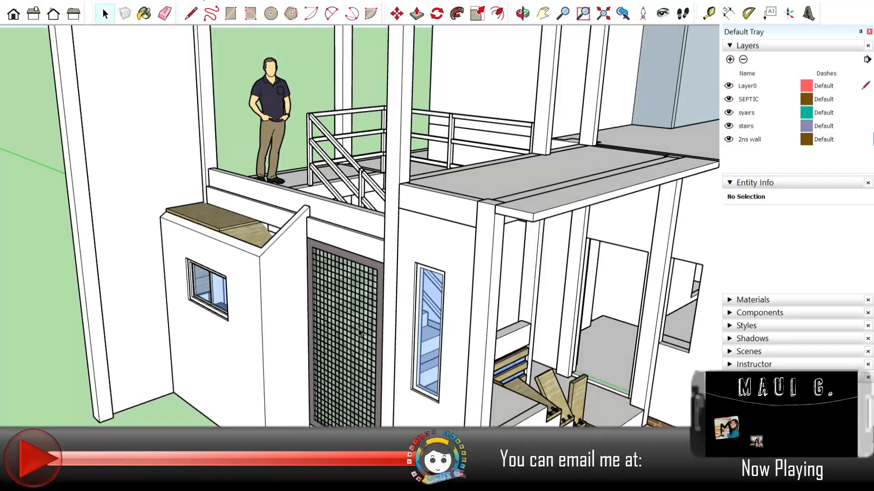
- Draw a sloped strip along the top edge of the annex's side wall as a rafter profile
scroll(359, 333, up, 3)
middle_drag(359, 333, 382, 244)
scroll(297, 212, up, 2)
key(space)
click(413, 229)
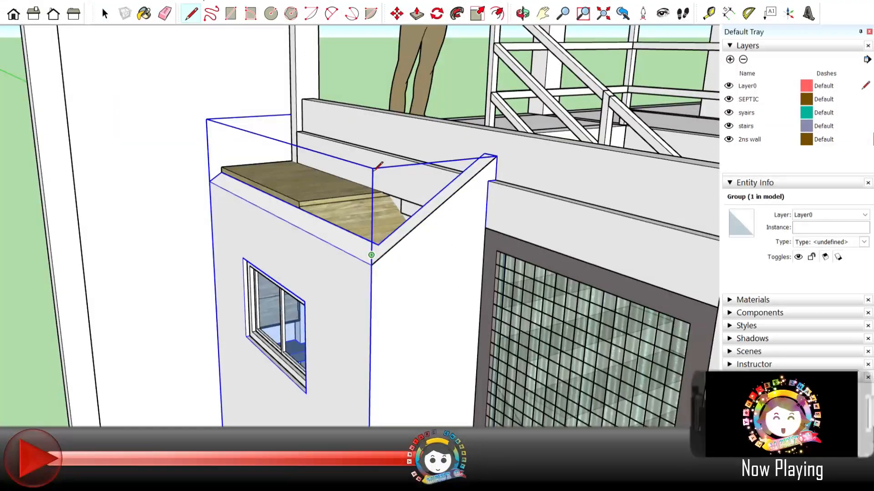
scroll(499, 144, up, 2)
scroll(209, 327, up, 3)
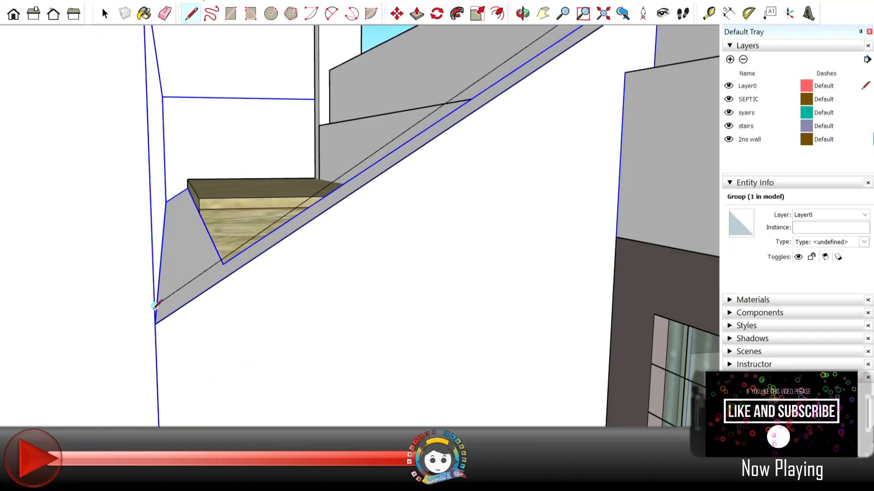
scroll(163, 321, down, 3)
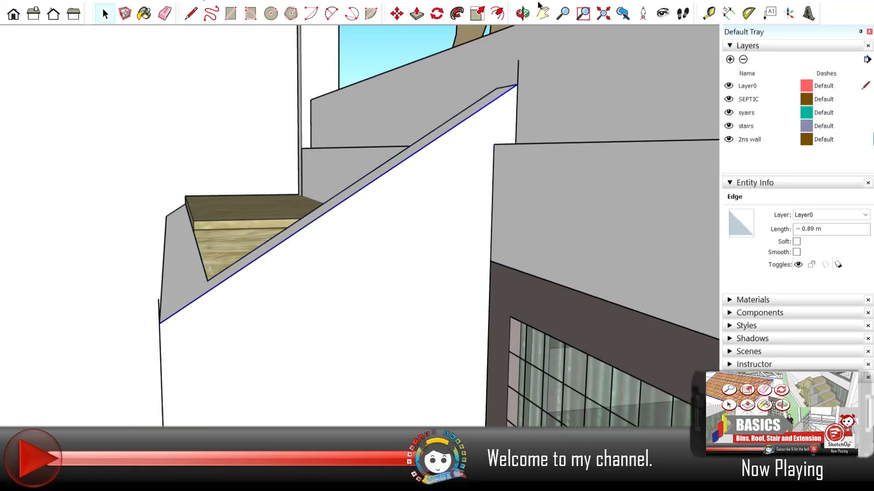
key(space)
middle_drag(175, 291, 200, 218)
shift+middle_drag(436, 124, 433, 192)
- Group the sloped strip and extrude it with Push/Pull into a solid rafter
double_click(199, 257)
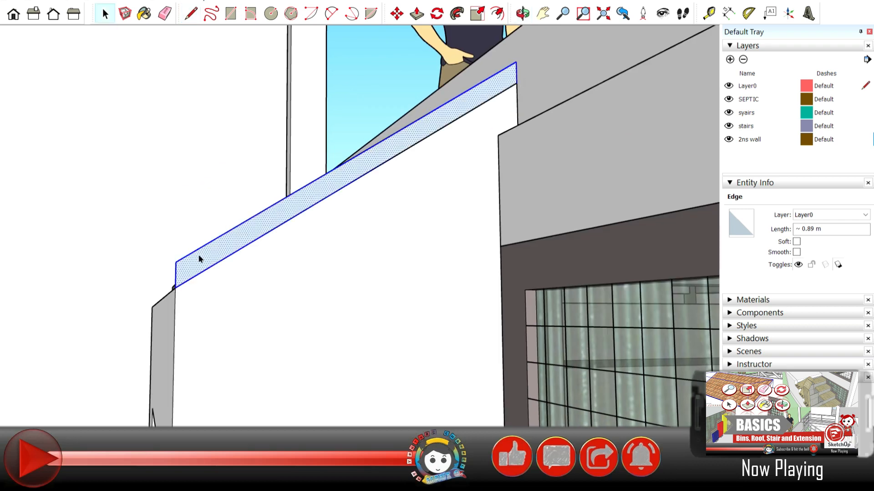
key(g)
double_click(199, 258)
middle_drag(198, 258, 241, 310)
click(286, 256)
middle_drag(285, 256, 364, 230)
scroll(365, 230, up, 1)
- Extend the rafter's lower end past the annex wall along a guide, with a vertical end cut, and erase the extra edges
click(708, 14)
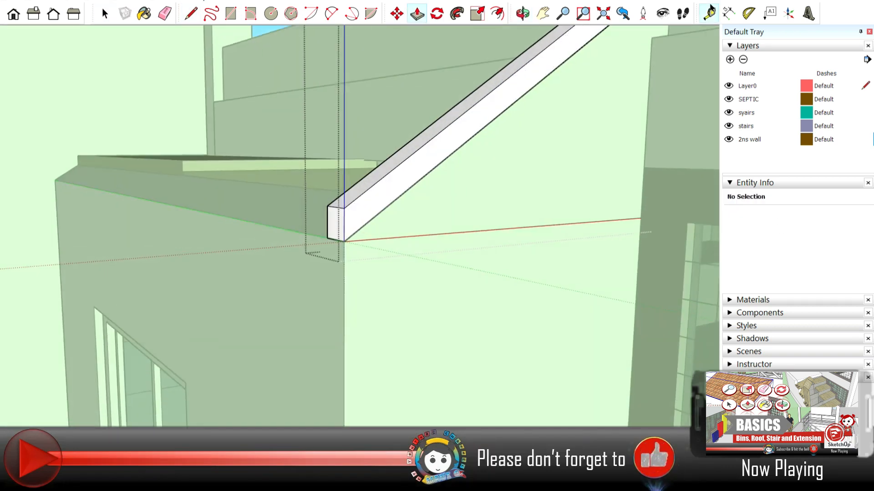
click(411, 156)
middle_drag(417, 150, 415, 168)
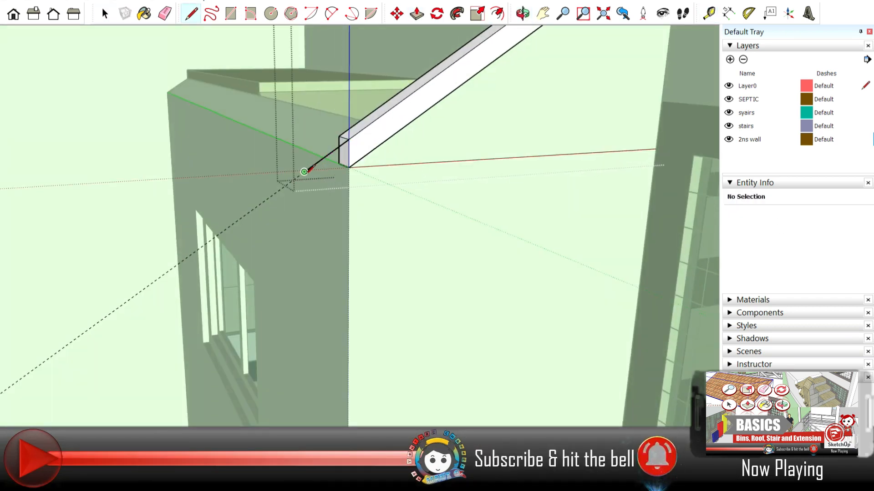
click(304, 172)
click(304, 200)
key(p)
middle_drag(326, 177, 410, 155)
click(423, 144)
key(e)
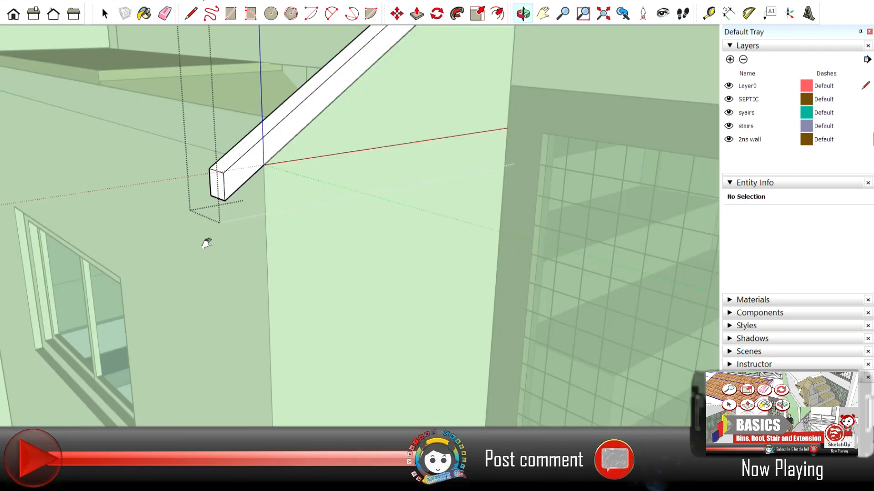
middle_drag(205, 242, 156, 244)
- Copy the finished rafter across to the opposite end of the annex's front wall
key(space)
click(383, 132)
scroll(383, 132, down, 2)
middle_drag(387, 157, 530, 99)
key(m)
scroll(537, 103, up, 2)
click(470, 148)
key(ctrl)
scroll(325, 186, down, 3)
scroll(88, 105, up, 4)
scroll(111, 84, down, 2)
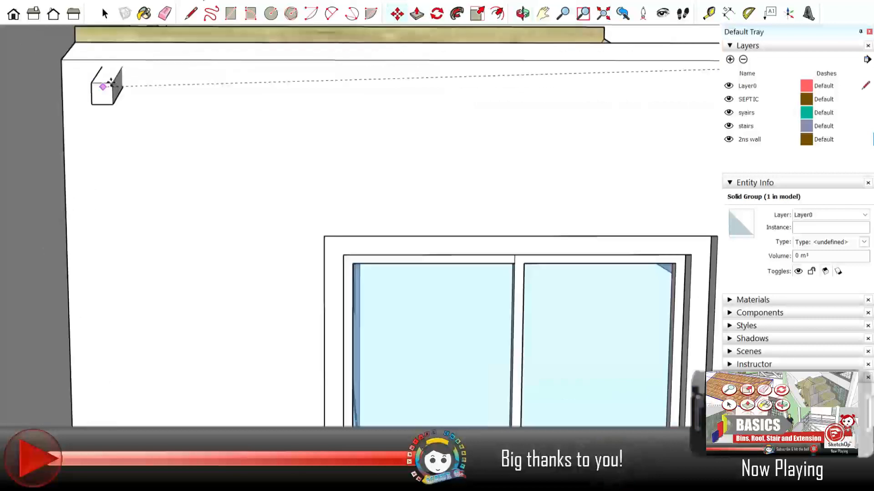
middle_drag(111, 84, 150, 156)
scroll(254, 141, up, 3)
click(265, 140)
- Divide the copy distance into intermediate copies, giving five evenly spaced rafters over the annex
middle_drag(107, 3, 196, 166)
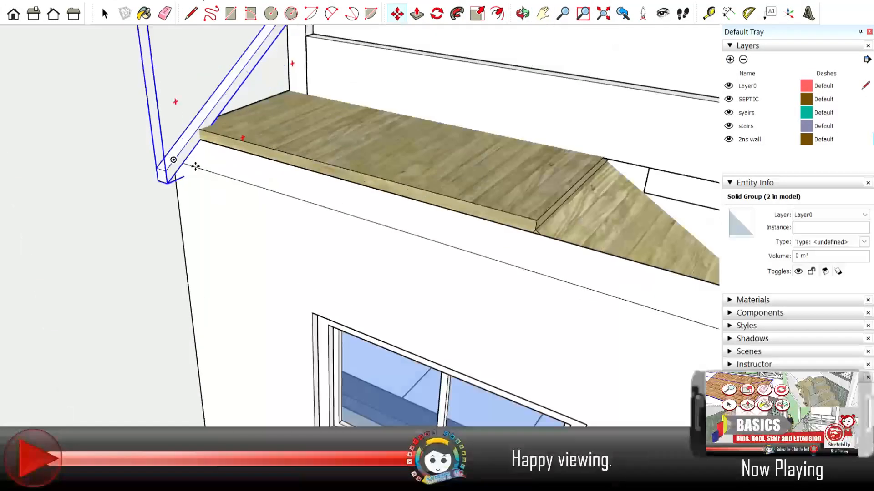
scroll(478, 263, down, 5)
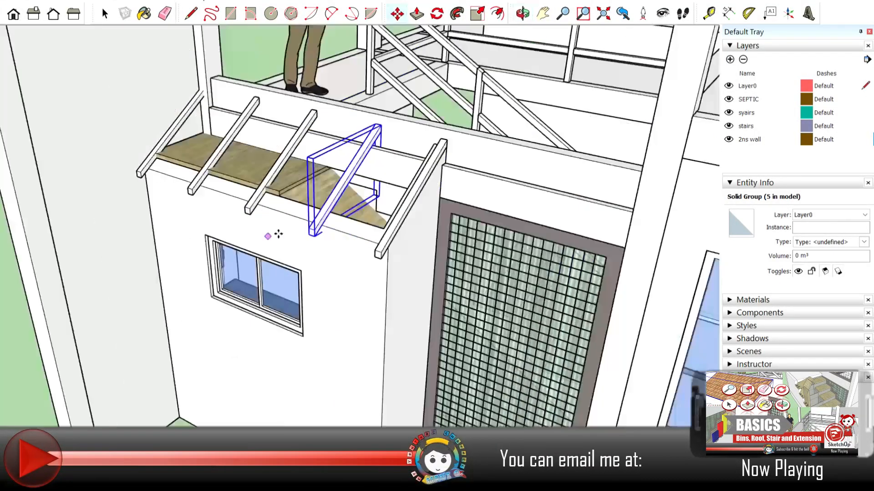
middle_drag(477, 263, 319, 205)
key(Escape)
scroll(250, 138, up, 5)
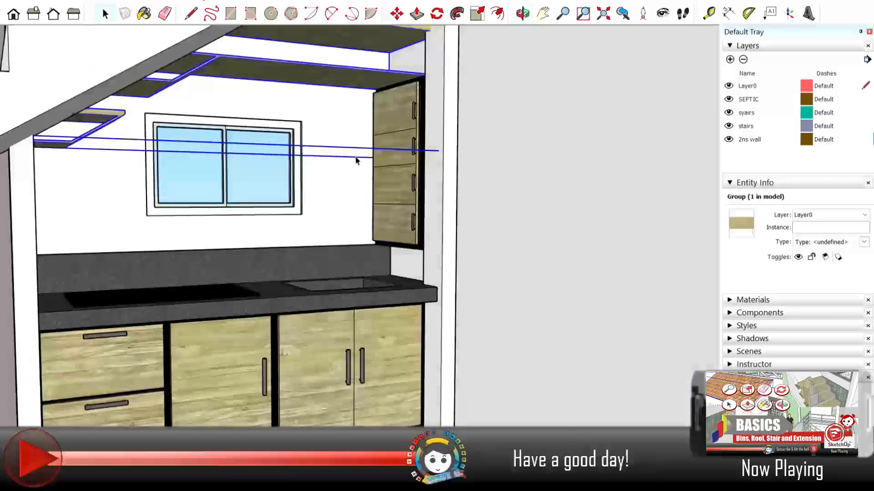
scroll(353, 97, up, 3)
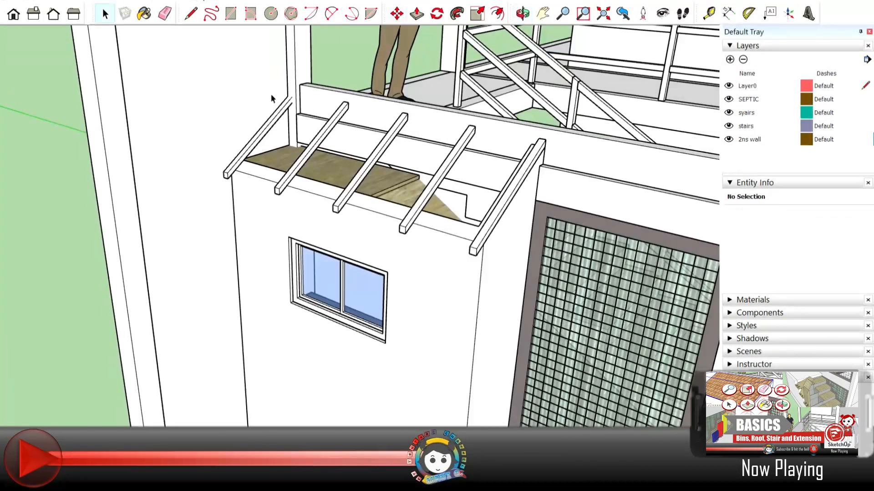
scroll(301, 110, up, 3)
scroll(302, 109, down, 5)
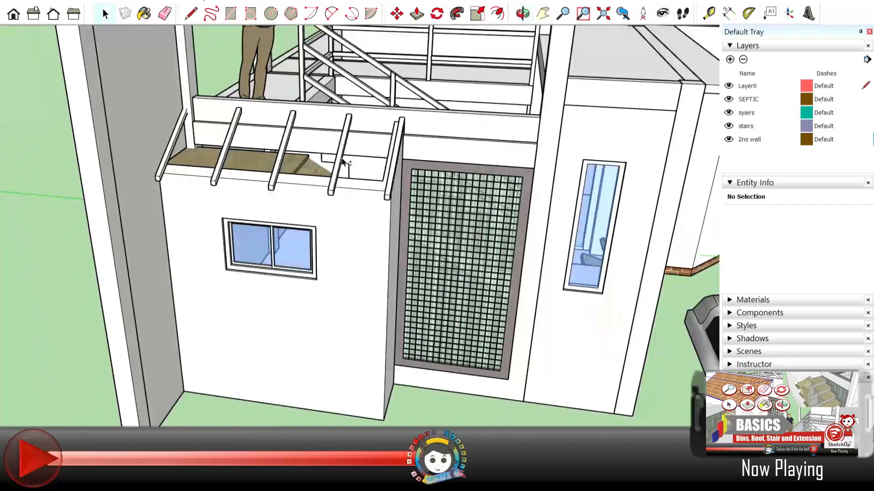
scroll(210, 152, up, 4)
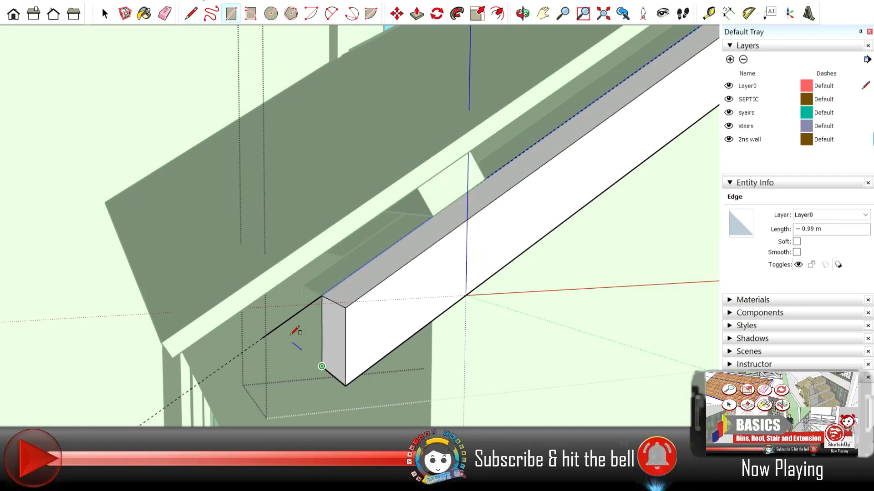
- Extend the outer rafter's lower end along the guide line and push it out to the rafter's full thickness
middle_drag(269, 335, 308, 334)
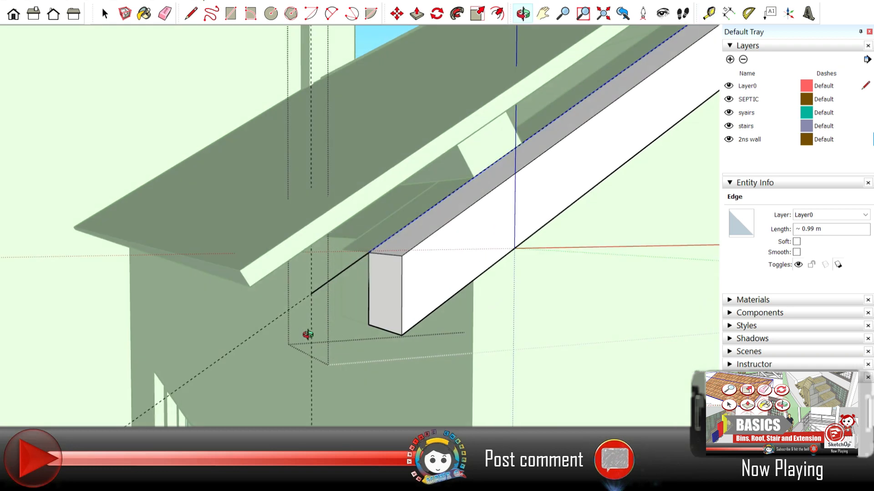
click(369, 324)
middle_drag(368, 324, 373, 279)
key(p)
click(417, 13)
drag(391, 255, 324, 241)
- Draw a vertical line up from the rafter's lower corner and build the end out to a vertical face
middle_drag(324, 241, 285, 195)
key(l)
click(273, 351)
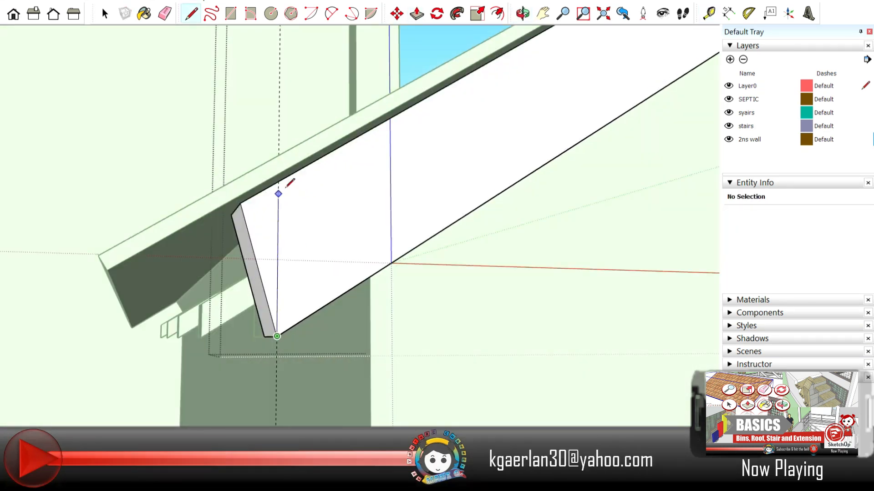
middle_drag(249, 258, 617, 271)
scroll(524, 251, up, 2)
middle_drag(464, 199, 243, 278)
scroll(260, 179, up, 3)
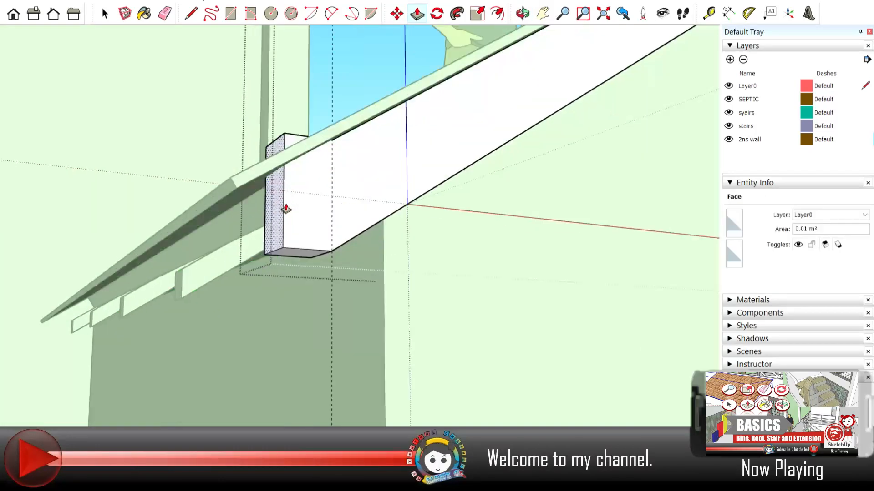
- Place a horizontal guide across the outer rafter's enlarged lower end
middle_drag(213, 314, 409, 296)
key(t)
click(436, 285)
middle_drag(461, 123, 273, 91)
click(333, 122)
middle_drag(332, 123, 277, 152)
scroll(275, 55, up, 4)
- Draw vertical and sloped trimming lines on the side of the rafter's end, following the underside of the roof
click(273, 45)
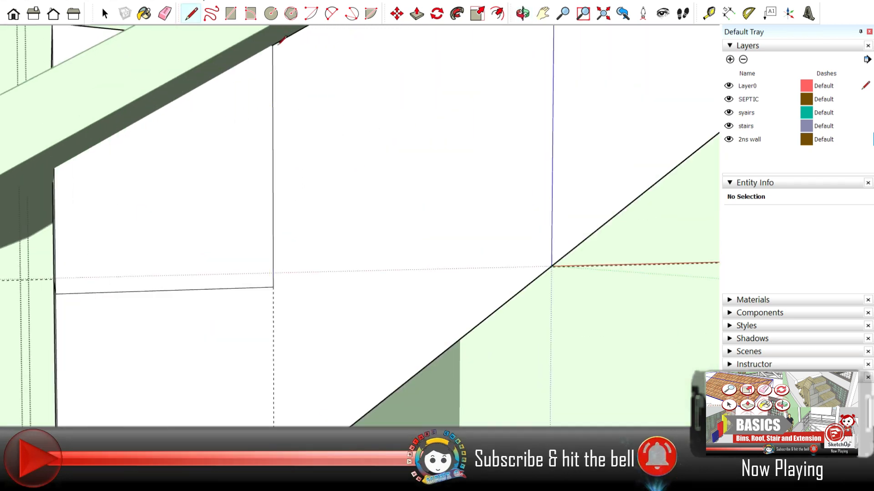
click(54, 168)
middle_drag(173, 218, 282, 155)
click(316, 156)
click(316, 308)
middle_drag(316, 204, 236, 255)
- Erase surplus edges on the outer rafter's enlarged end and the block projecting through the roof
key(e)
click(287, 154)
middle_drag(310, 254, 421, 169)
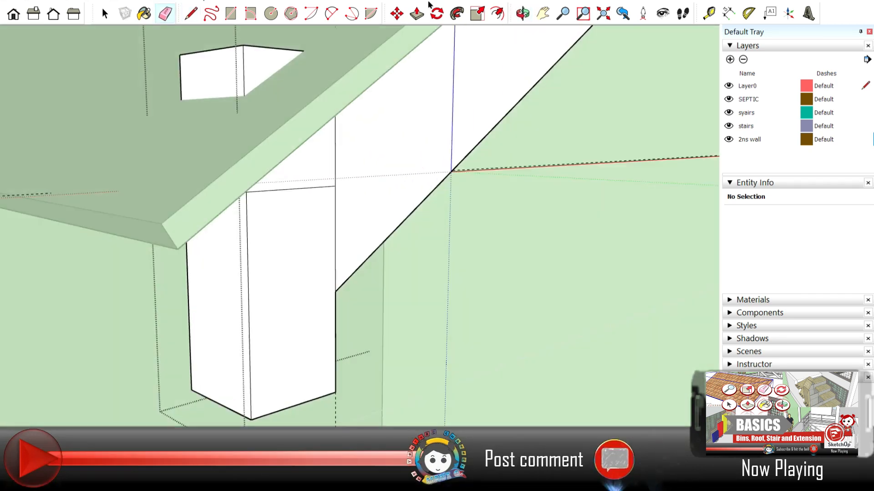
middle_drag(201, 77, 357, 109)
key(e)
click(370, 119)
mouse_move(343, 166)
middle_down()
mouse_move(521, 204)
mouse_move(539, 121)
mouse_move(529, 203)
mouse_move(502, 233)
middle_up()
- Draw a line across the inner side of the outer rafter's enlarged end to separate its lower part
key(p)
key(space)
double_click(539, 121)
key(e)
key(l)
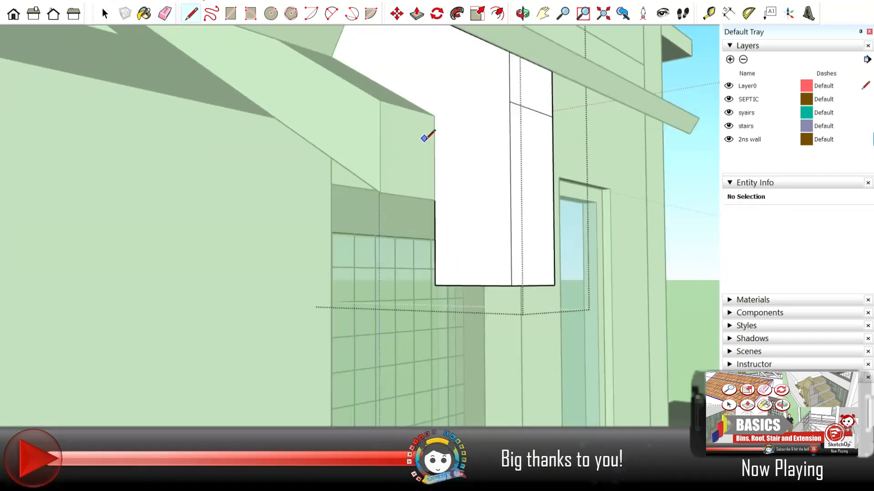
click(437, 111)
click(531, 93)
- Extrude the lower part of the rafter end along the eave to the roof's far side as a fascia board
key(p)
click(487, 214)
middle_drag(401, 214, 335, 129)
click(84, 142)
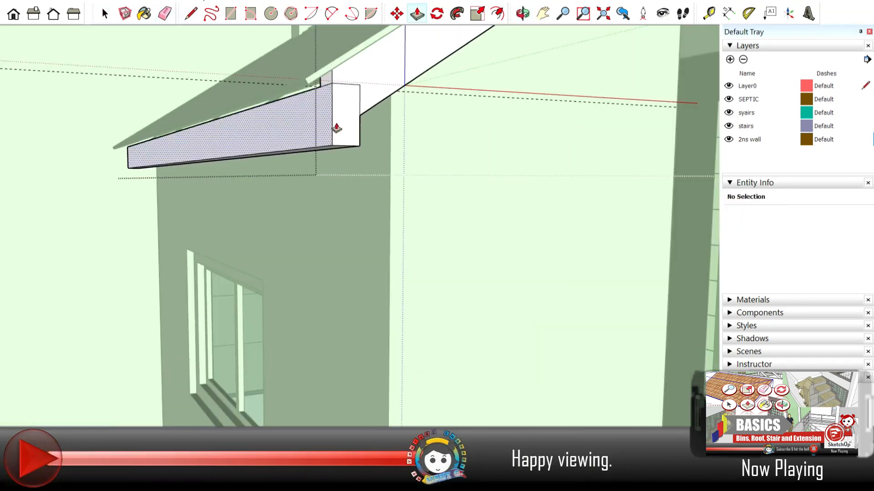
- Raise the fascia board's underside until it is level with the outer rafter's lower corner
scroll(339, 124, up, 1)
key(space)
click(152, 187)
scroll(152, 187, down, 5)
scroll(184, 174, up, 5)
double_click(214, 153)
middle_drag(213, 153, 266, 139)
key(p)
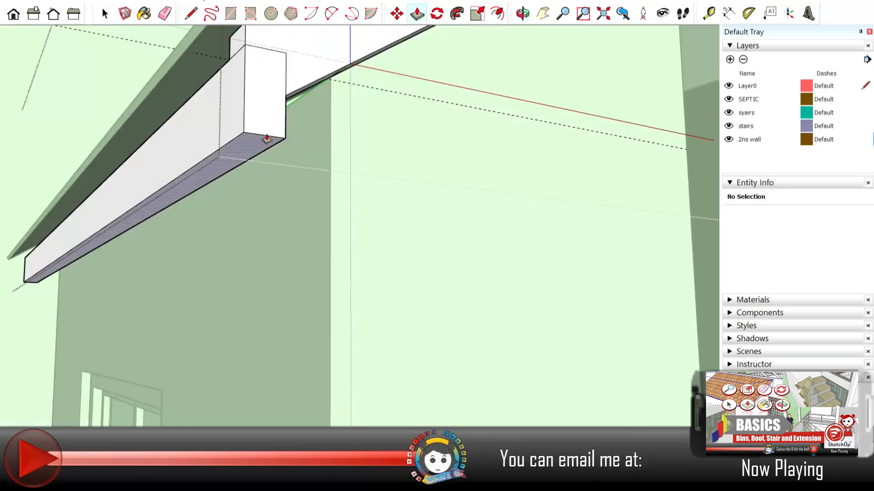
click(286, 95)
- Push/Pull the fascia board's front face outward beneath the roof's lower edge
key(space)
middle_drag(286, 95, 196, 137)
click(116, 129)
middle_drag(255, 123, 248, 159)
scroll(247, 163, up, 4)
double_click(233, 154)
key(p)
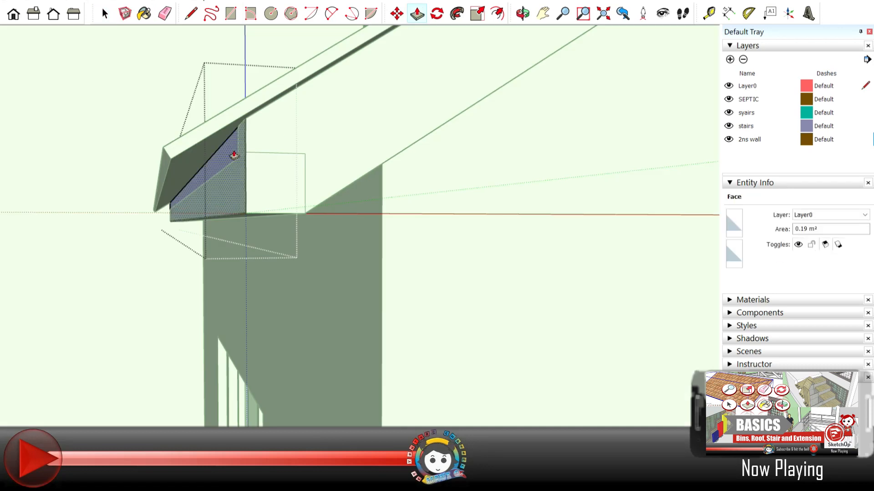
middle_drag(215, 125, 238, 139)
key(l)
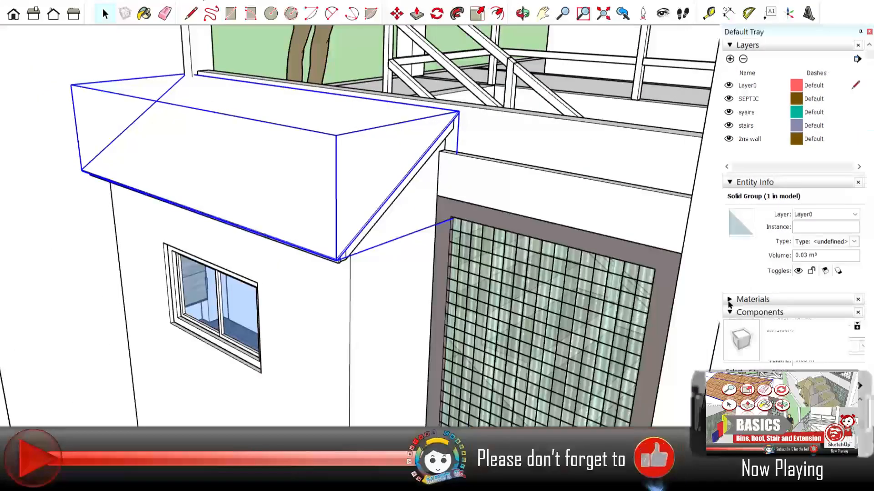
- Apply a red roofing material to the roof and PaleGoldenrod to the outer rafter and fascia board
click(741, 324)
click(356, 191)
click(769, 295)
click(350, 186)
click(745, 288)
click(318, 169)
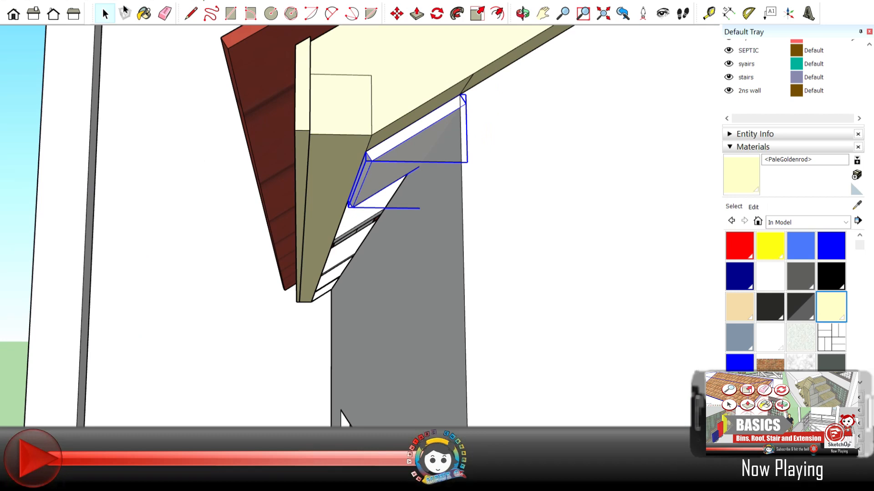
- Paint the selected inner rafter behind the outer rafter with PaleGoldenrod
click(144, 13)
click(379, 178)
key(space)
- Open the inner rafter and extend its lower end face toward the fascia board with Push/Pull
scroll(426, 217, up, 4)
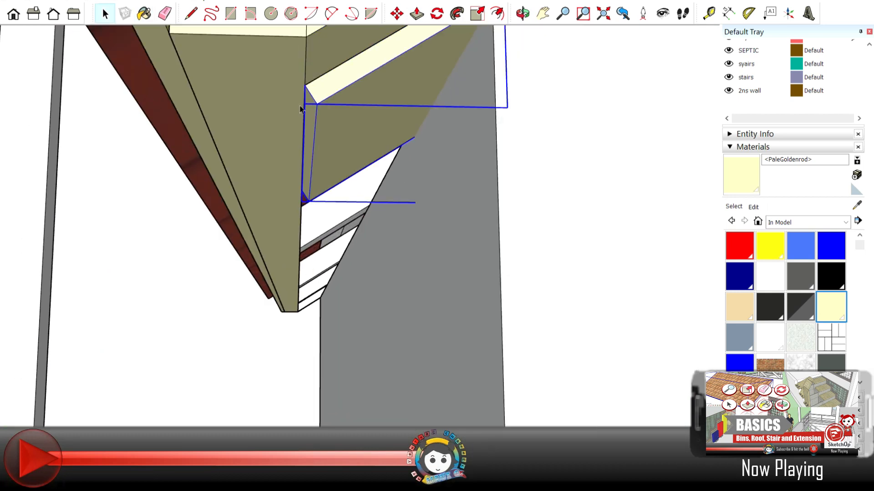
mouse_move(322, 60)
middle_down()
mouse_move(354, 97)
mouse_move(388, 171)
mouse_move(253, 236)
mouse_move(327, 191)
middle_up()
scroll(253, 236, up, 2)
mouse_move(328, 191)
shift+middle_down()
mouse_move(376, 158)
mouse_move(428, 191)
shift+middle_up()
double_click(432, 196)
click(416, 13)
scroll(356, 197, down, 3)
click(358, 193)
click(238, 132)
- Move the inner rafter into alignment with the outer rafter, using the outer rafter's lower corner as reference
middle_drag(356, 197, 319, 192)
click(104, 10)
click(102, 141)
middle_drag(101, 140, 137, 182)
scroll(137, 182, up, 3)
click(397, 14)
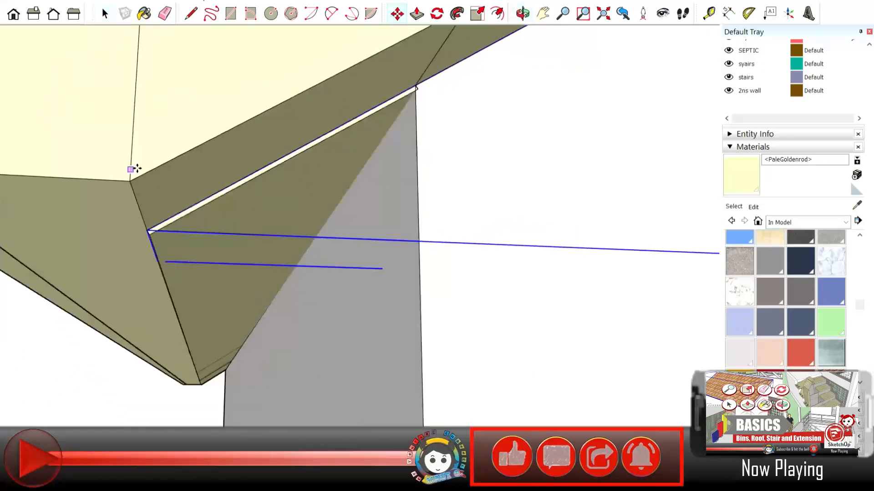
scroll(134, 170, up, 1)
click(132, 184)
click(104, 14)
scroll(29, 252, down, 5)
click(29, 252)
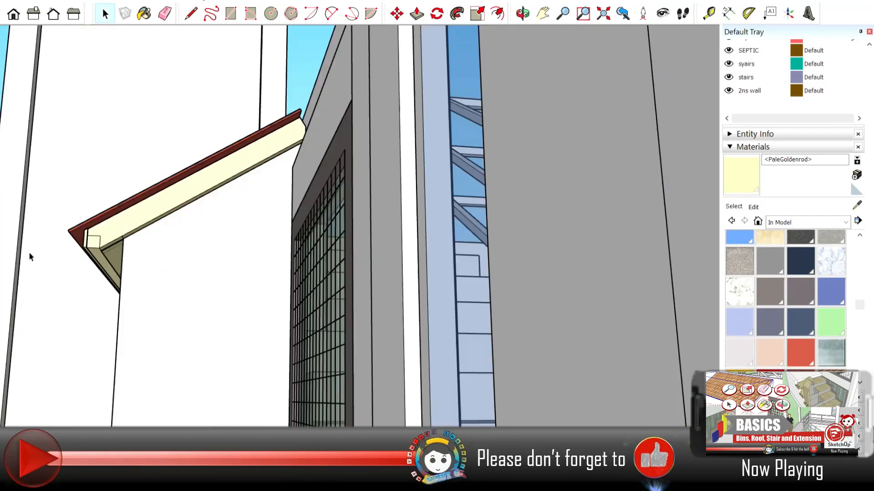
- Inspect the annex roof and its supports from the side, front and above
scroll(29, 252, down, 3)
middle_drag(191, 136, 297, 173)
middle_drag(216, 291, 359, 327)
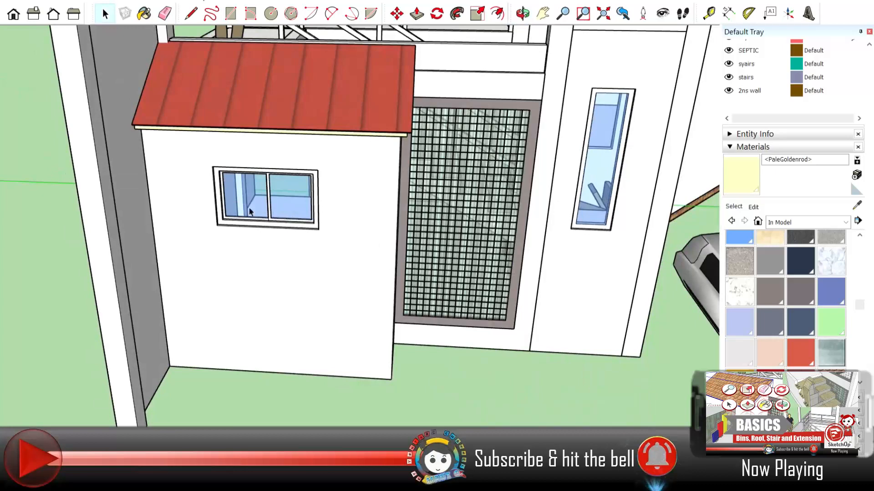
scroll(249, 212, up, 2)
scroll(250, 211, down, 2)
middle_drag(250, 211, 715, 205)
scroll(283, 235, down, 4)
scroll(386, 212, up, 5)
middle_drag(386, 212, 504, 21)
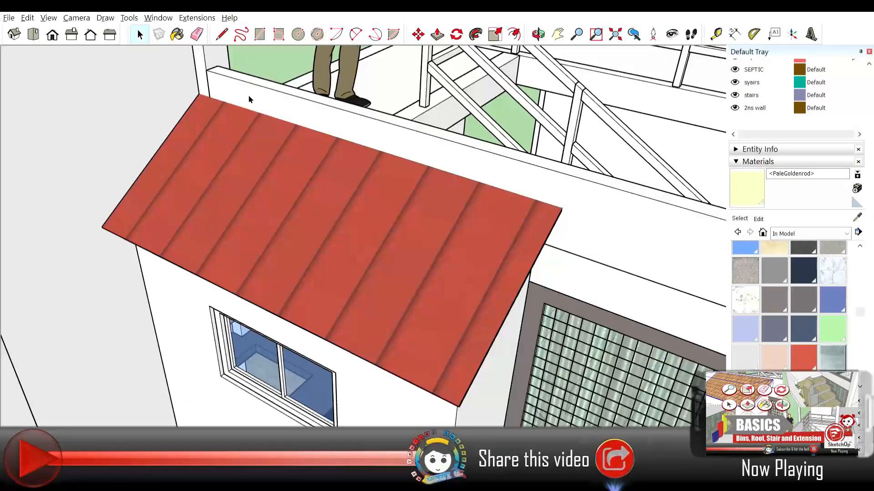
- Draw a rectangle on the wall strip directly above the red roof and extrude it into a thin board
click(259, 35)
click(562, 209)
click(207, 70)
click(140, 34)
double_click(530, 189)
scroll(546, 195, up, 3)
click(438, 34)
click(468, 205)
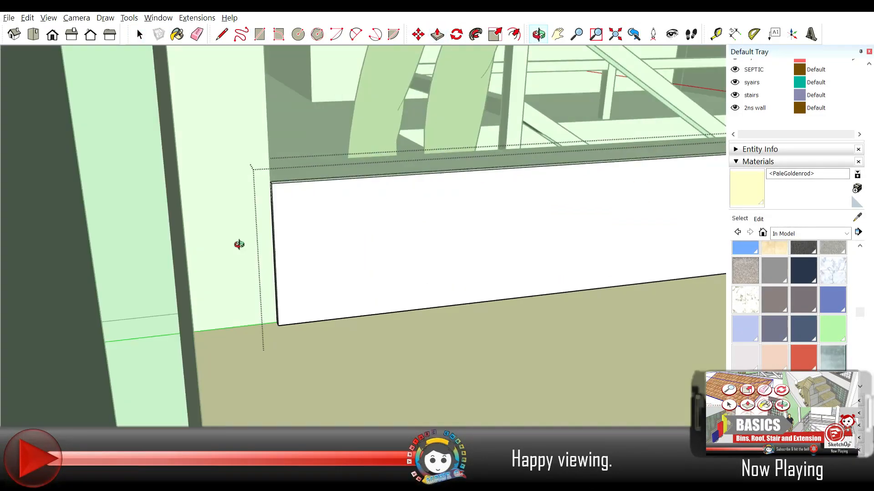
- Push/Pull the narrow strip running along the length of the board above the roof
scroll(95, 129, up, 3)
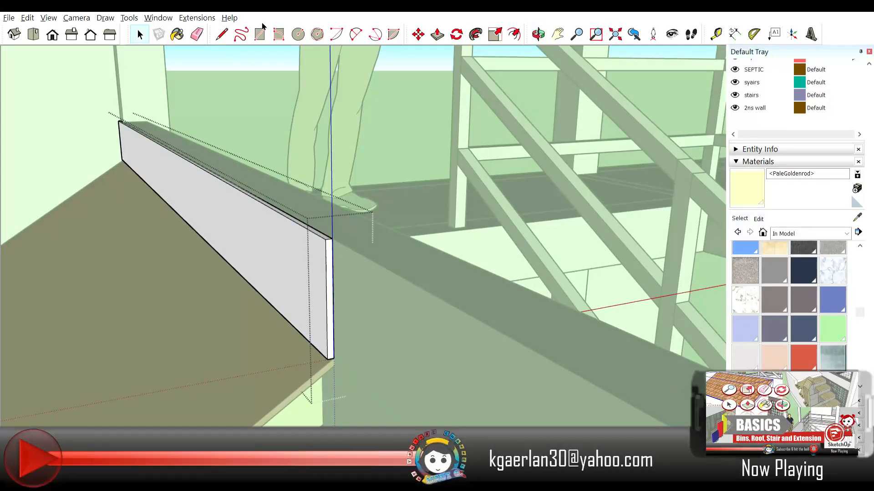
click(438, 34)
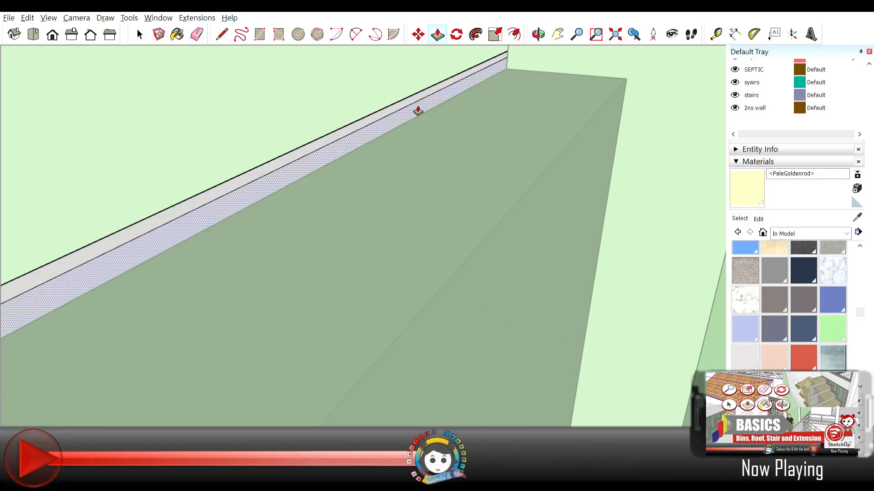
click(418, 111)
key(Escape)
- Draw a line from the board's lower corner down the roof's slope and form a narrow strip along that edge
middle_drag(458, 122, 470, 173)
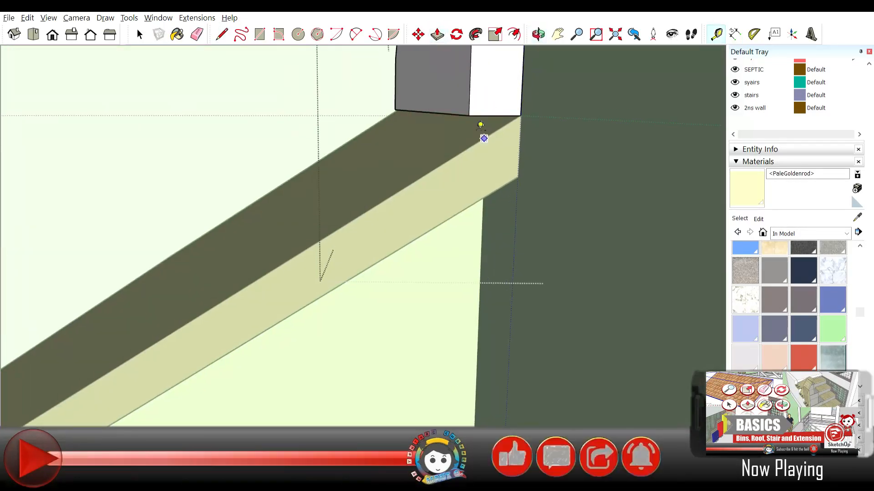
key(l)
click(468, 116)
click(257, 249)
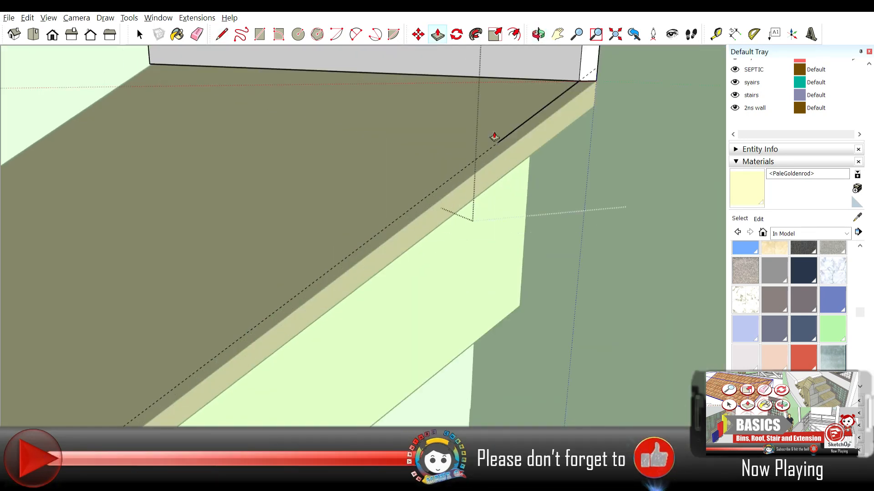
key(l)
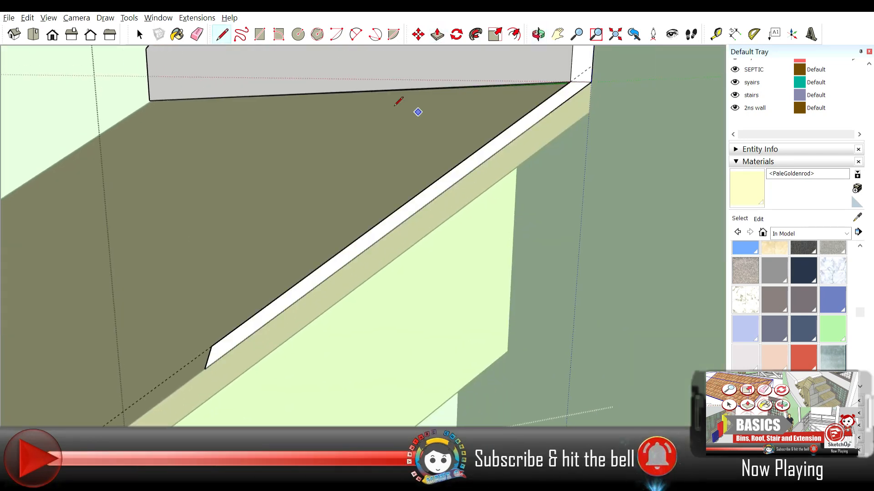
key(space)
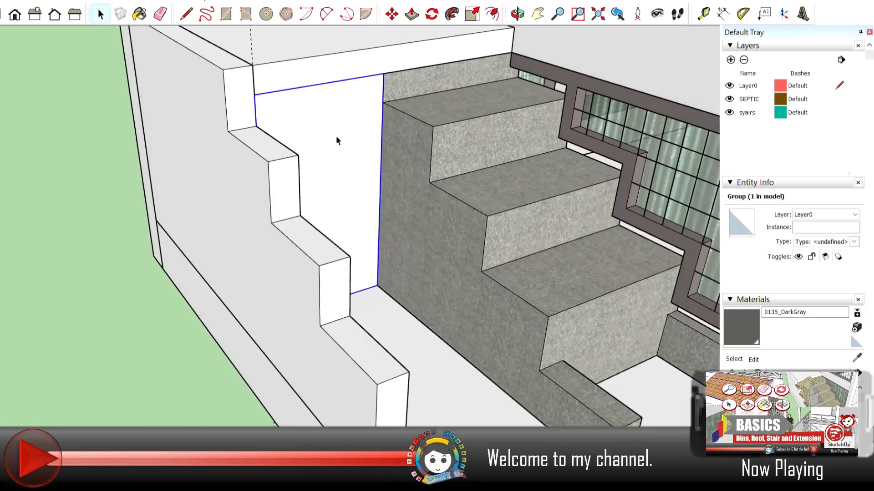
- Open the flat panel below the landing beside the concrete stairs and extrude its face into a solid slab
double_click(338, 141)
key(p)
click(343, 81)
click(369, 96)
key(space)
key(Escape)
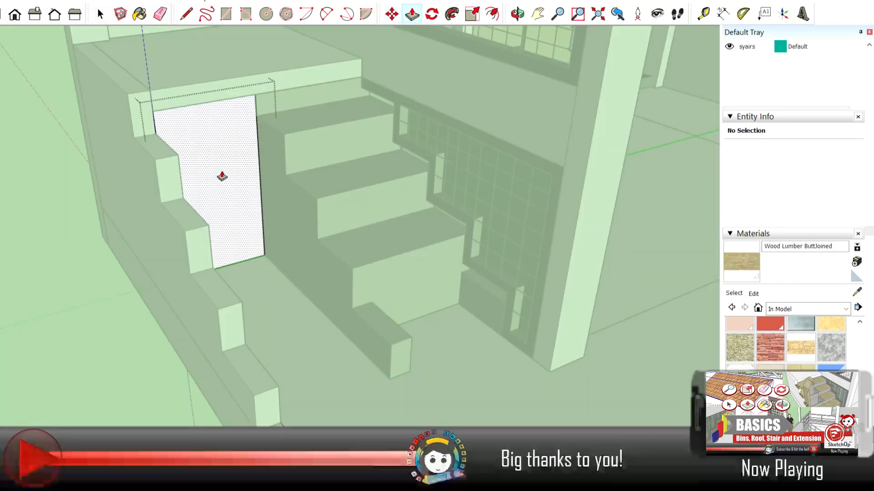
click(220, 179)
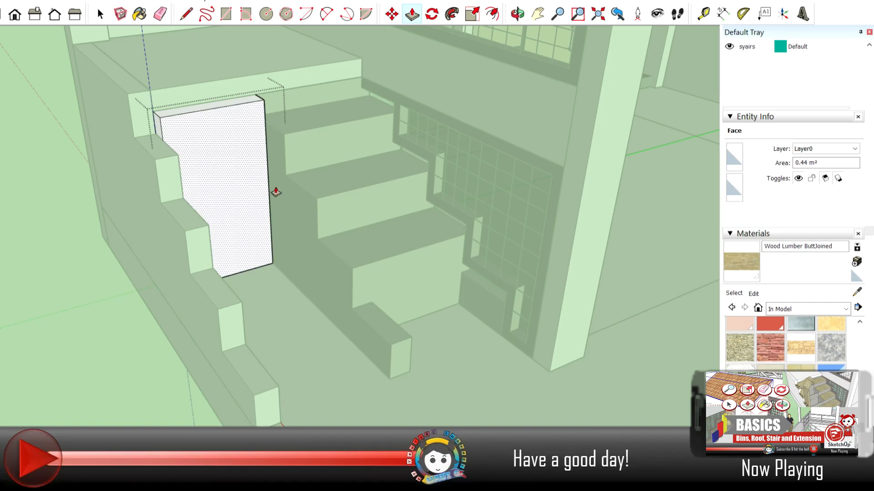
click(276, 191)
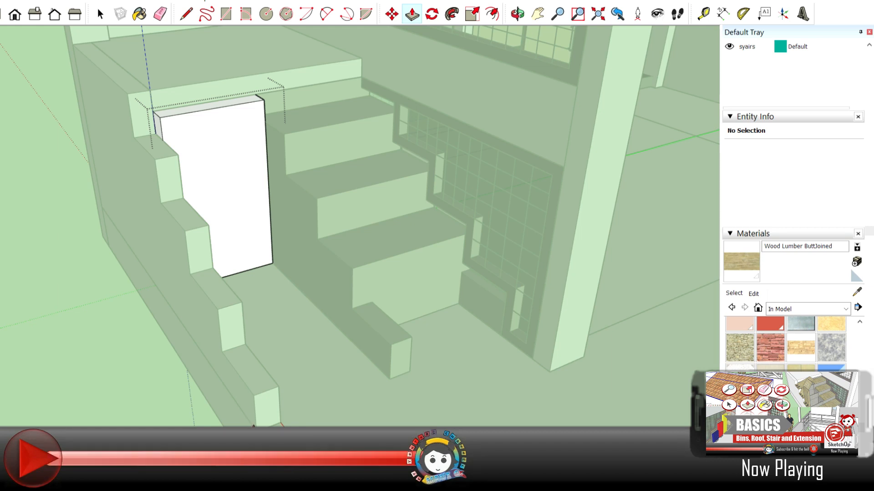
scroll(257, 421, up, 2)
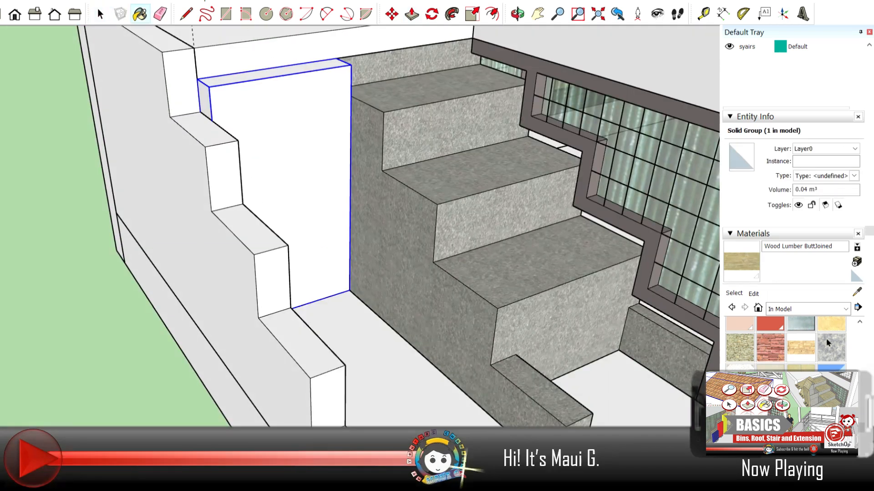
- Try different materials on the slab beside the stairs and finish it with Granite Light Gray
click(828, 344)
click(321, 157)
scroll(805, 348, up, 2)
click(802, 365)
click(330, 146)
scroll(804, 364, up, 5)
click(829, 393)
click(364, 166)
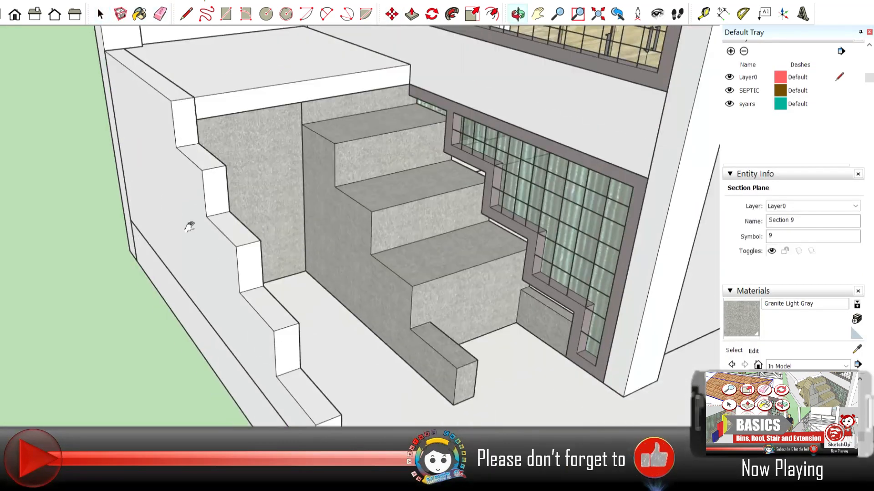
- Place copies of the granite slab at the lower steps and outline their edges against the stepped side wall
middle_drag(189, 220, 202, 230)
scroll(252, 187, up, 3)
middle_drag(251, 187, 243, 187)
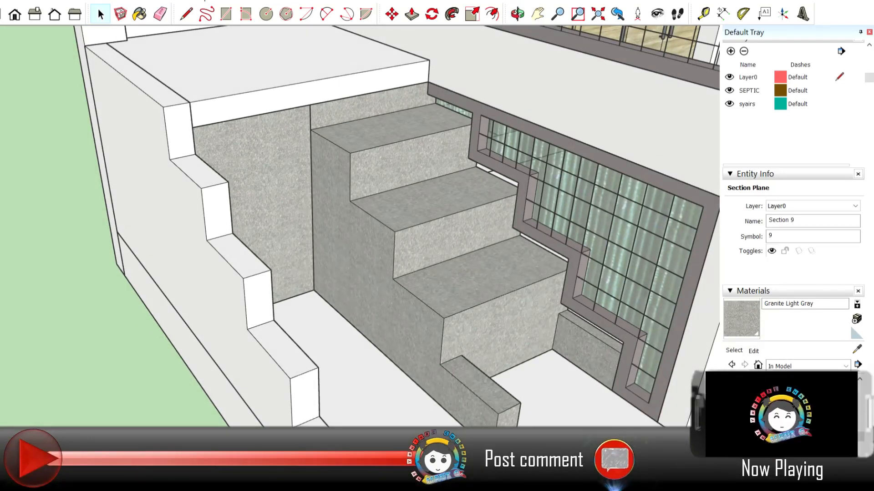
click(301, 166)
drag(319, 101, 308, 159)
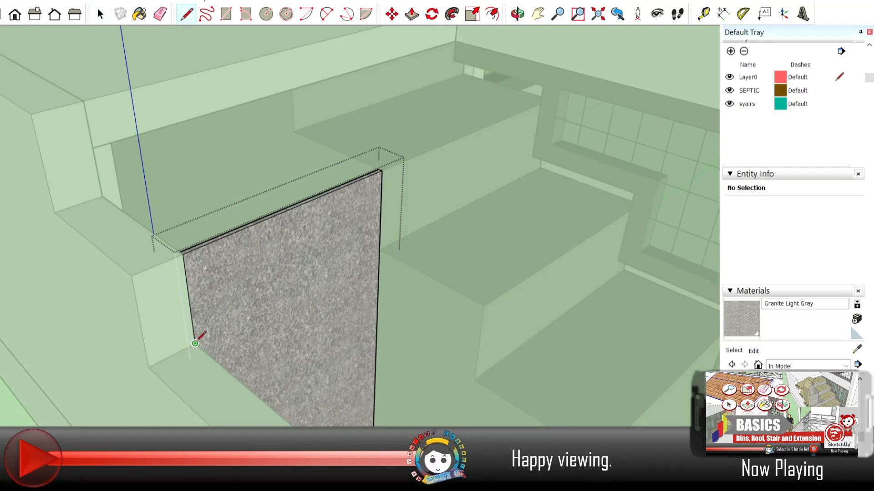
click(379, 249)
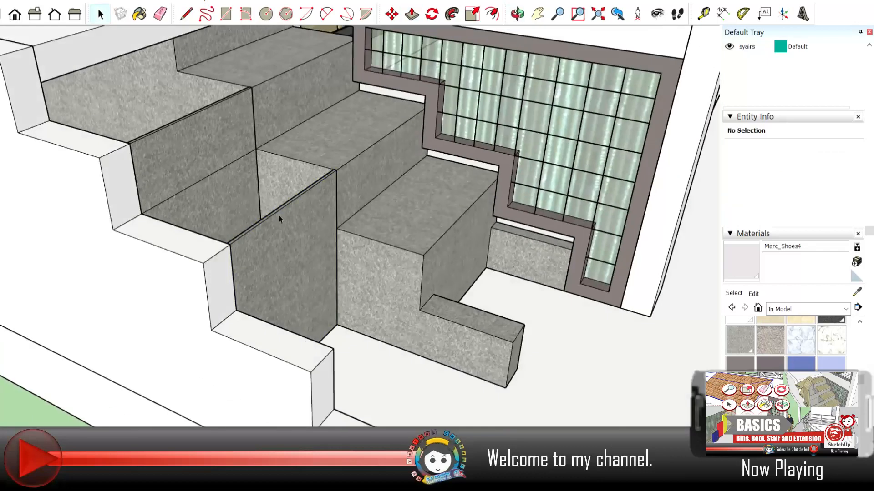
key(m)
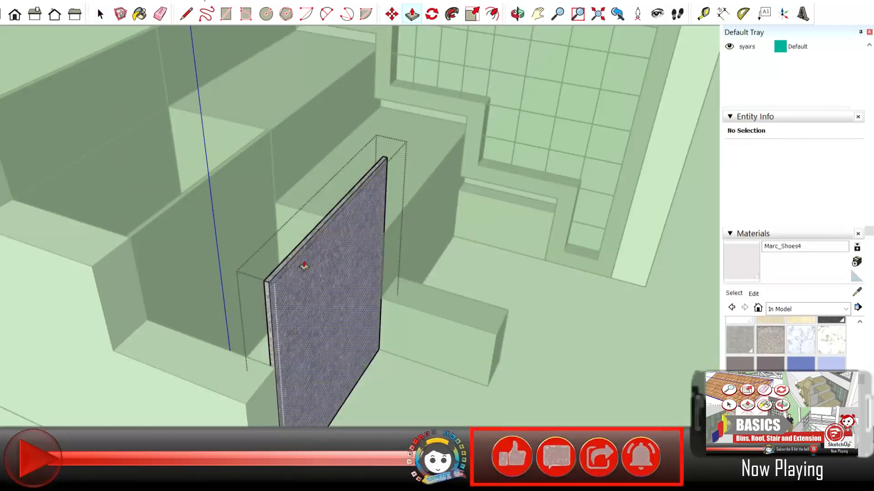
key(l)
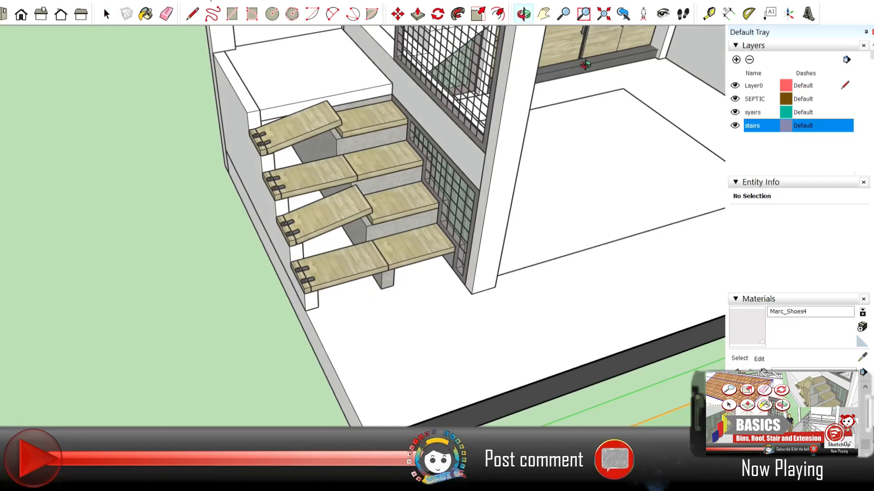
- Rotate the top wooden tread flap and its hinge leaves upright about the hinged edge
scroll(224, 120, up, 5)
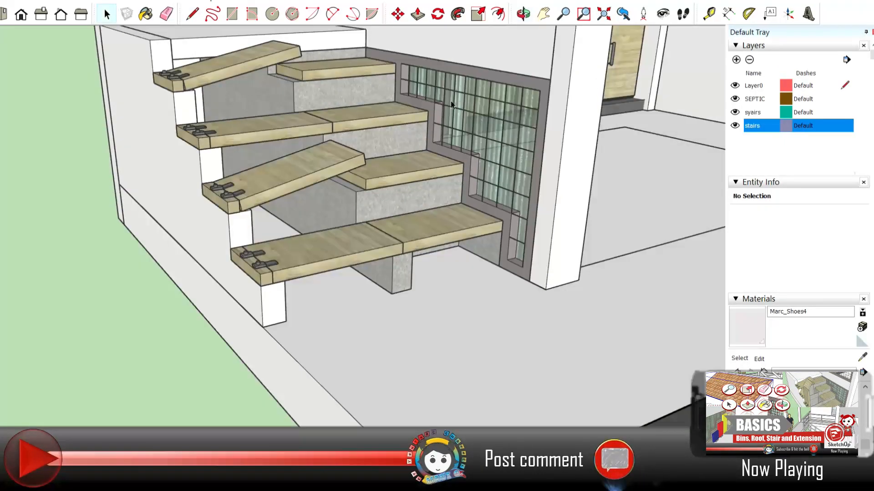
click(255, 108)
double_click(255, 109)
click(255, 113)
scroll(256, 119, up, 3)
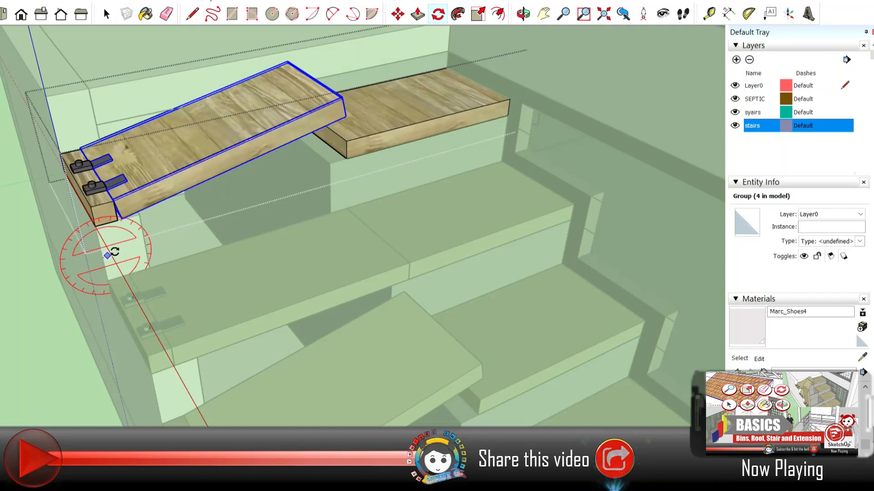
click(130, 255)
key(Escape)
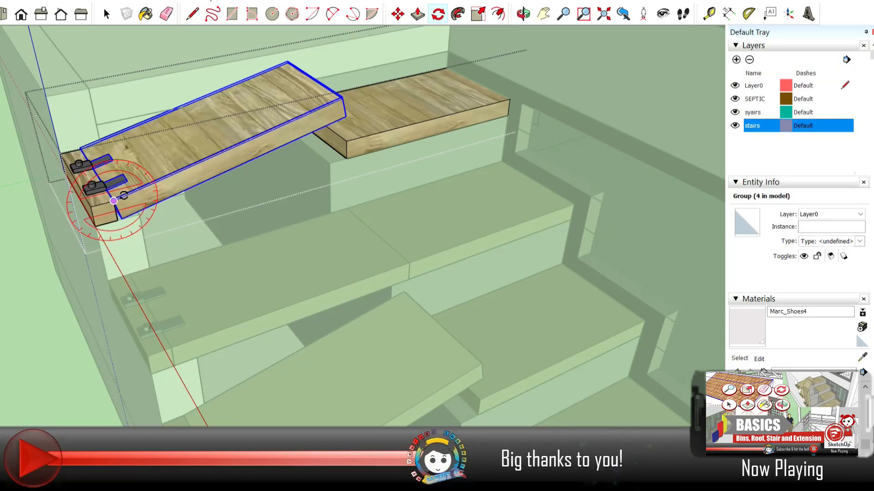
scroll(154, 203, up, 2)
click(160, 186)
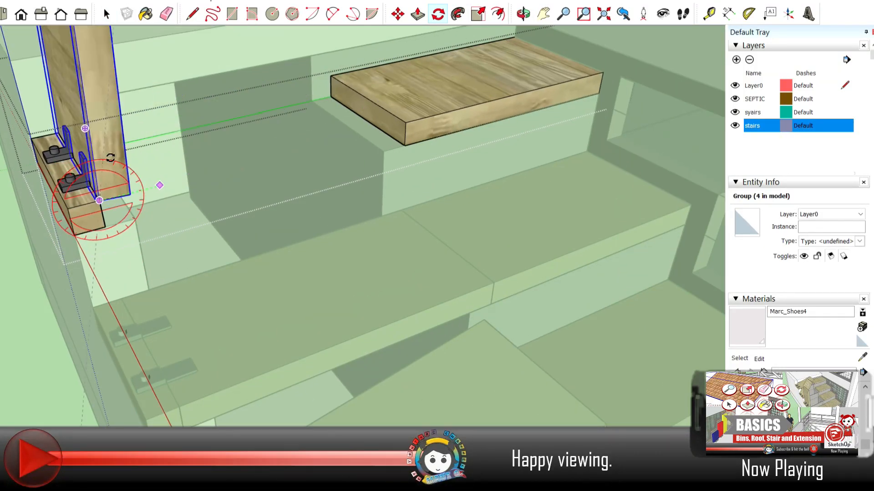
click(88, 127)
- Try to rotate the partly raised third tread flap and its hinge leaves upright about the hinged edge
scroll(132, 232, down, 1)
scroll(139, 231, down, 2)
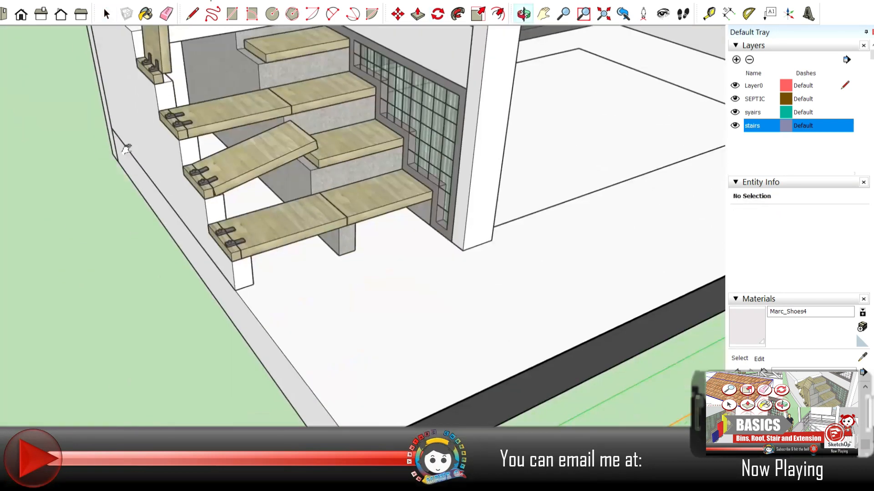
scroll(233, 194, up, 4)
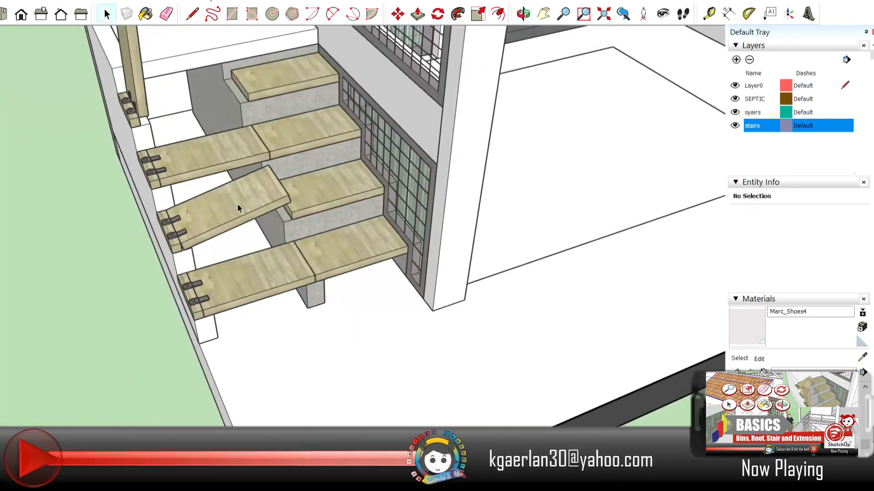
key(q)
scroll(120, 270, up, 3)
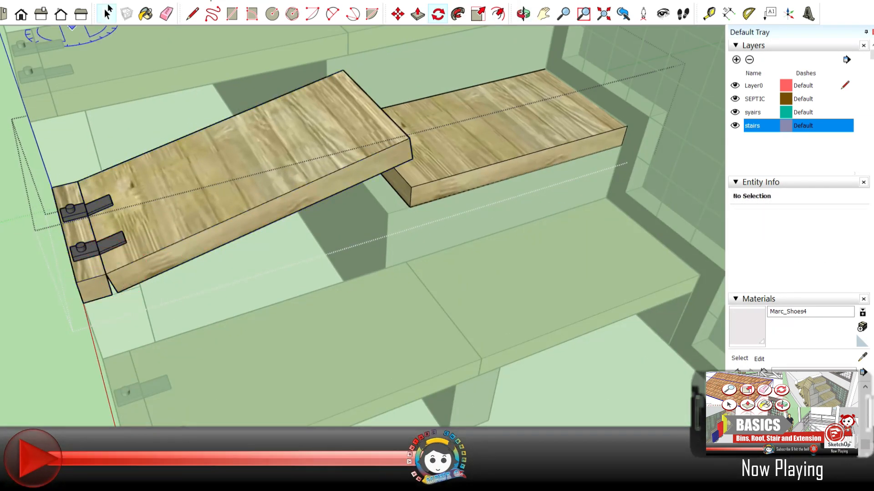
scroll(117, 309, up, 5)
middle_drag(191, 229, 195, 183)
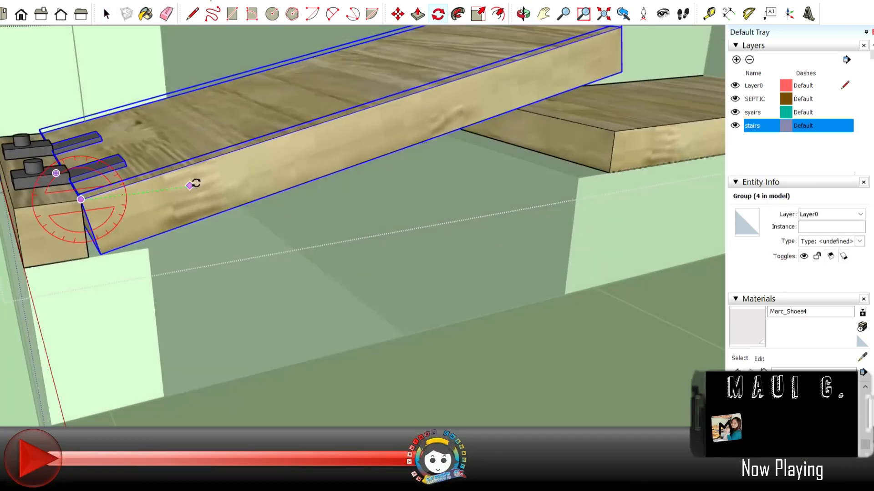
click(196, 183)
click(103, 124)
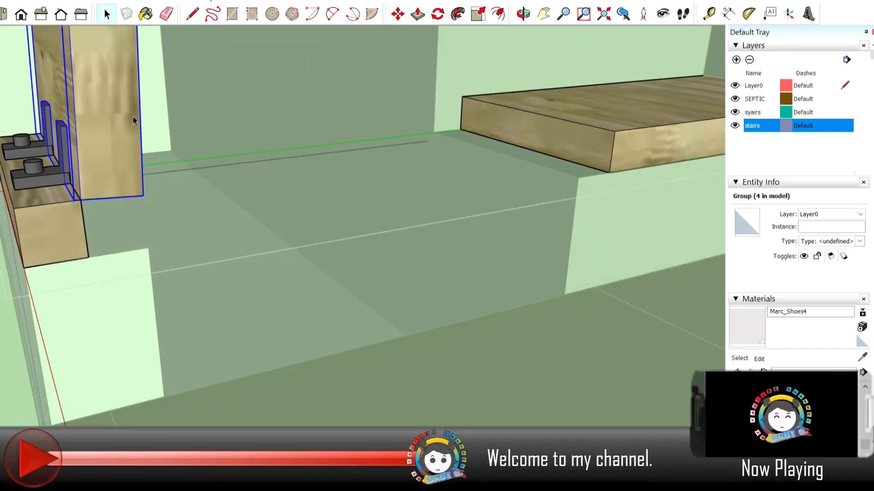
- Rotate the third wooden tread flap and its hinge leaves open past vertical around the upper hinge corner
scroll(129, 182, down, 3)
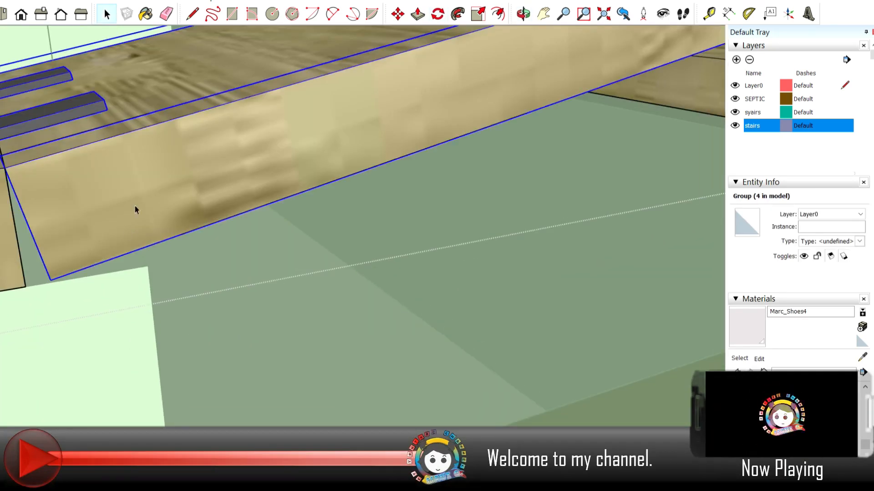
key(q)
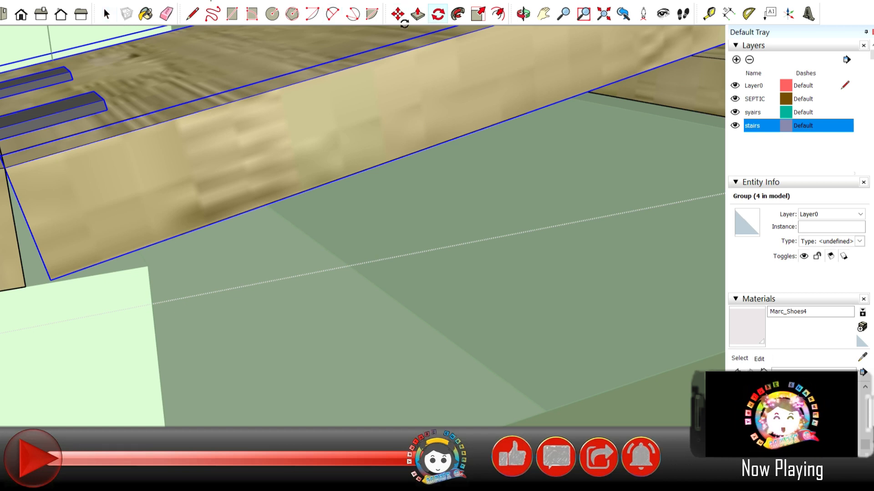
click(5, 167)
click(250, 141)
scroll(141, 136, down, 4)
middle_drag(152, 159, 157, 132)
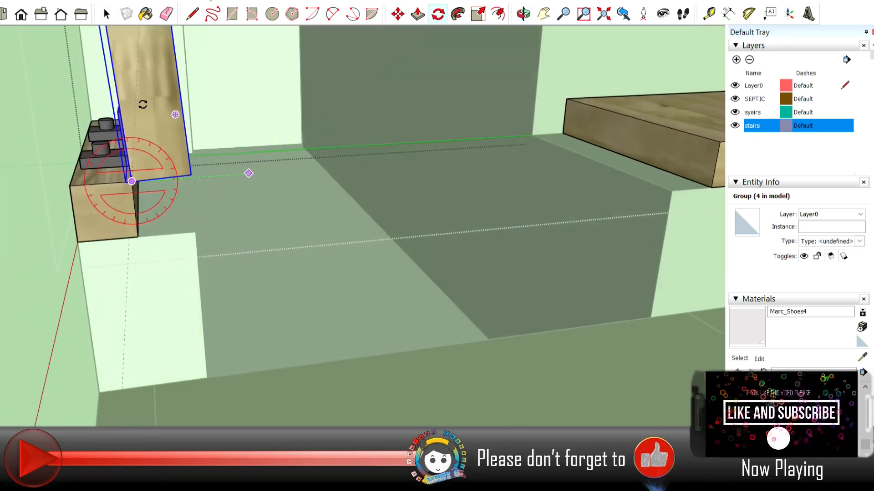
click(249, 174)
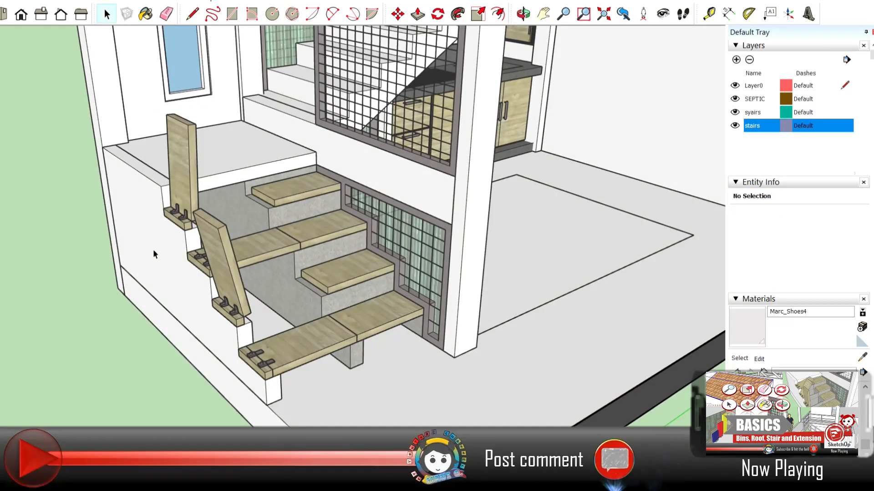
- Hide the stairs layer and draw a vertical rectangle below the landing between the side wall and the concrete stairs
scroll(277, 262, up, 3)
middle_drag(282, 264, 332, 251)
click(735, 125)
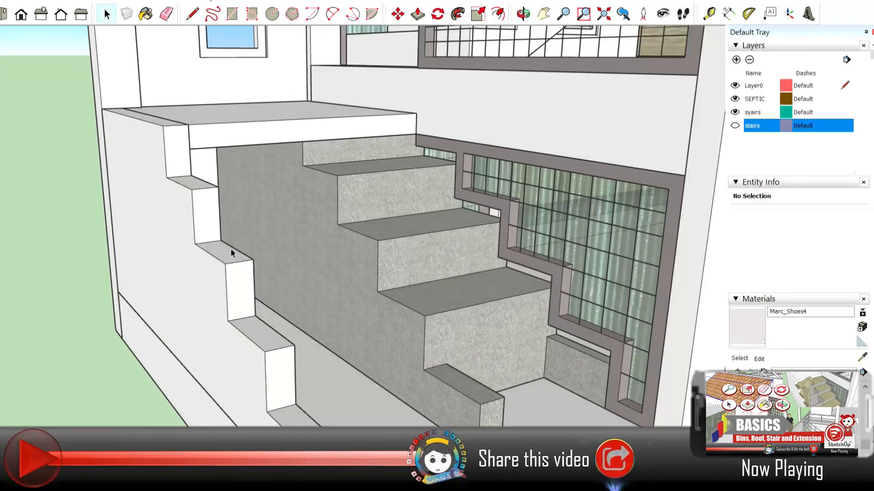
key(r)
middle_drag(305, 142, 170, 285)
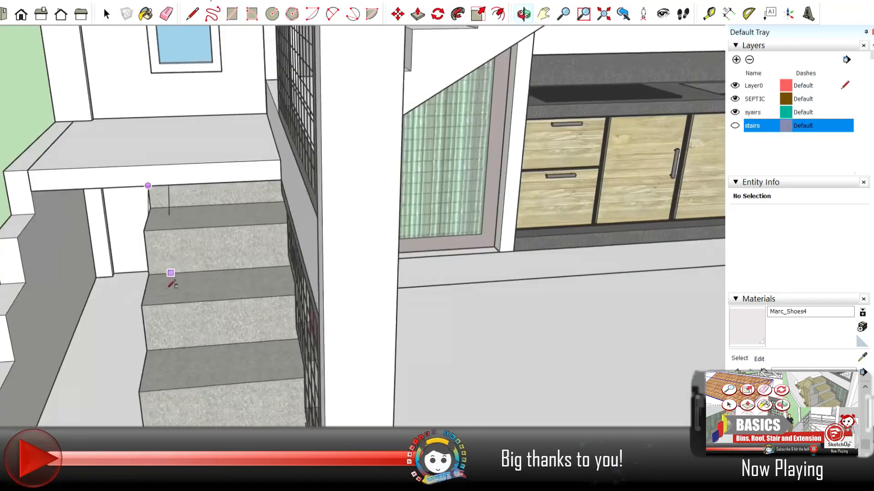
click(57, 373)
middle_drag(58, 373, 191, 224)
- Turn the rectangle below the landing into a grouped solid slab and move it back flush with the landing's front edge
key(space)
click(266, 196)
key(ctrl+g)
double_click(224, 200)
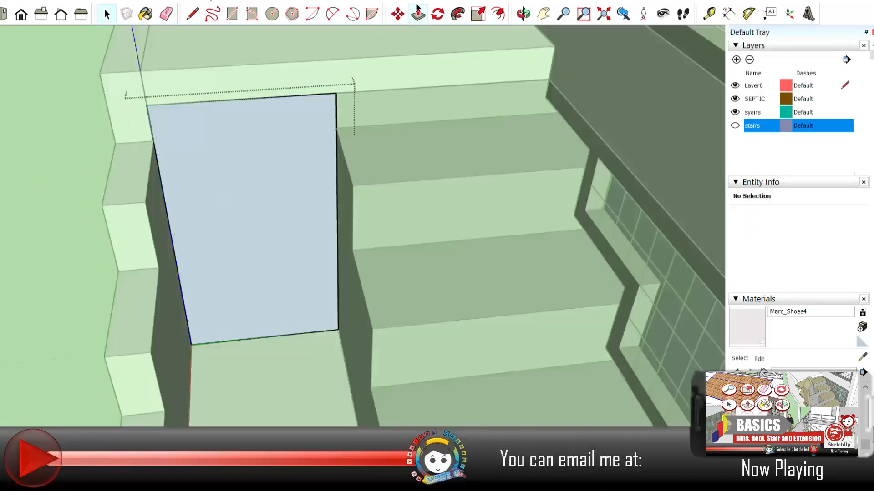
click(418, 14)
click(270, 159)
click(275, 181)
click(107, 14)
key(Escape)
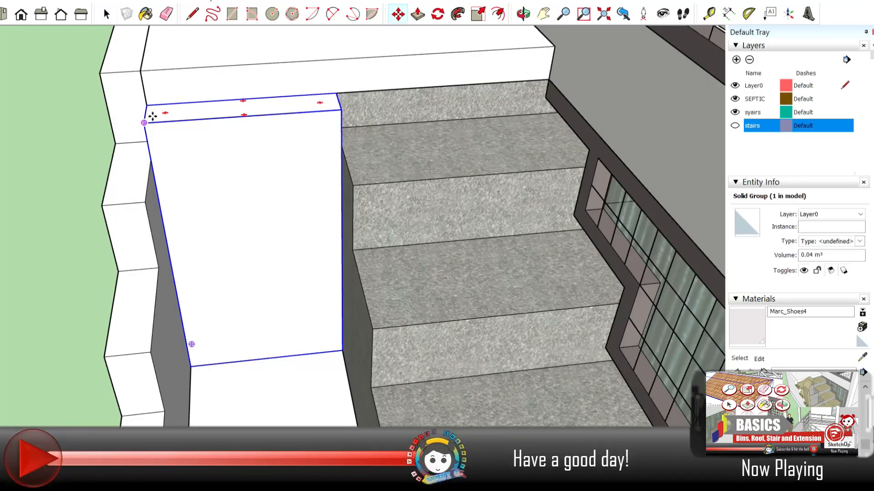
- Try the Marc_Shoes4 and Granite Tile materials on the slab below the landing
click(146, 13)
click(332, 162)
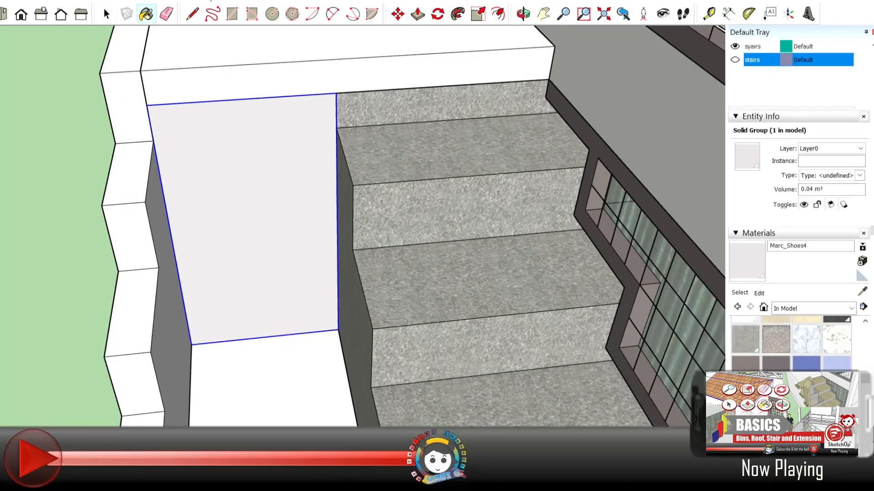
scroll(796, 400, up, 1)
scroll(796, 410, down, 2)
scroll(671, 423, down, 1)
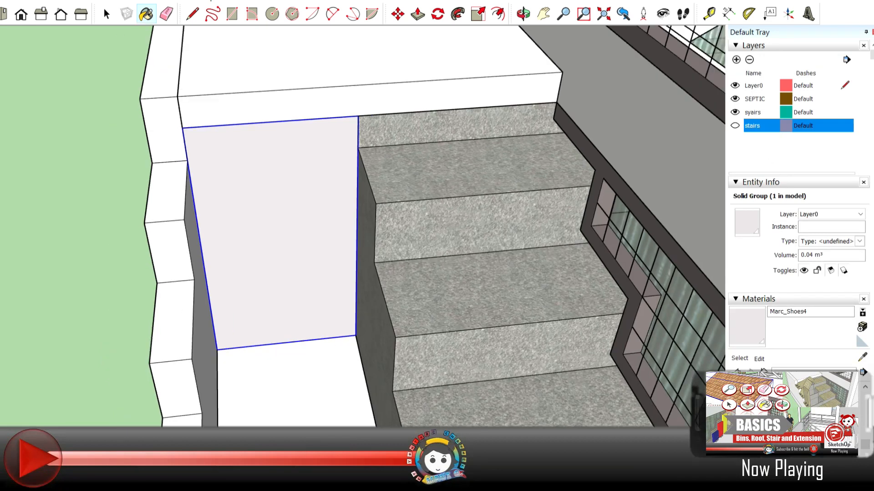
click(759, 182)
scroll(774, 337, up, 4)
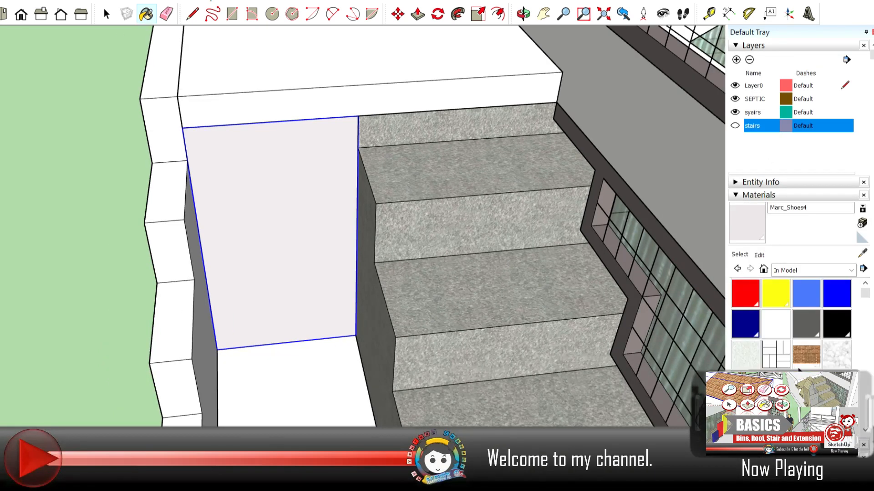
scroll(775, 346, down, 1)
click(776, 357)
click(311, 194)
- Paint the slab below the landing with Granite Light Gray
scroll(792, 325, down, 3)
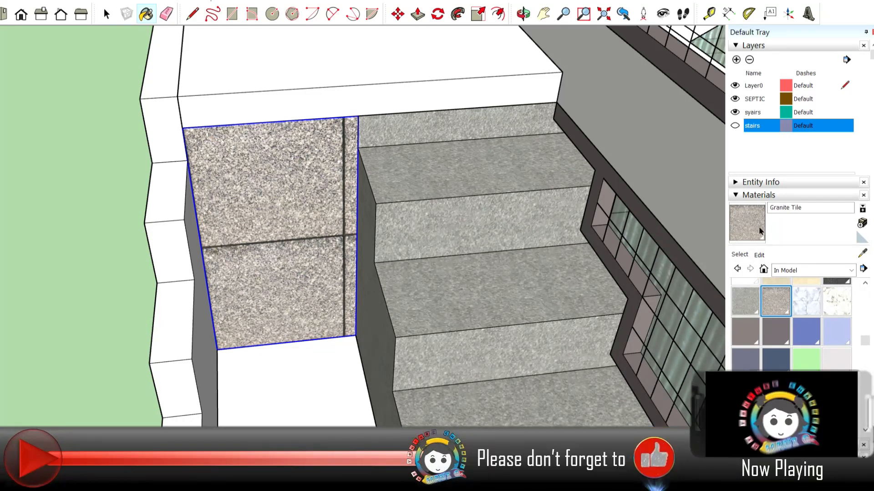
click(734, 302)
click(314, 182)
click(107, 15)
click(90, 199)
click(278, 227)
middle_drag(278, 227, 303, 239)
- Draw a vertical rectangle across the bin space in line with the upper concrete riser and group it for editing
key(r)
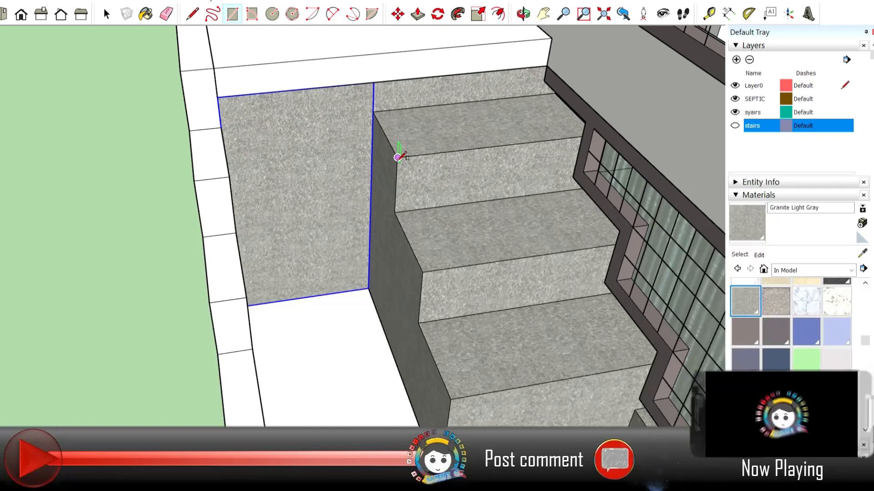
click(230, 176)
click(388, 341)
click(106, 14)
double_click(337, 246)
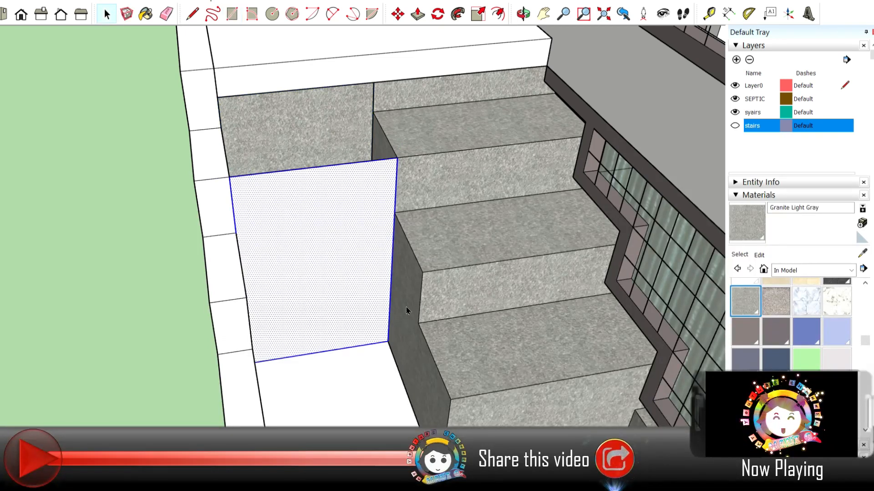
key(g)
double_click(373, 236)
- Extrude the grouped divider's face into a thin panel between the stepped side wall and the stairs
click(418, 14)
click(250, 186)
middle_drag(197, 172, 146, 174)
click(491, 237)
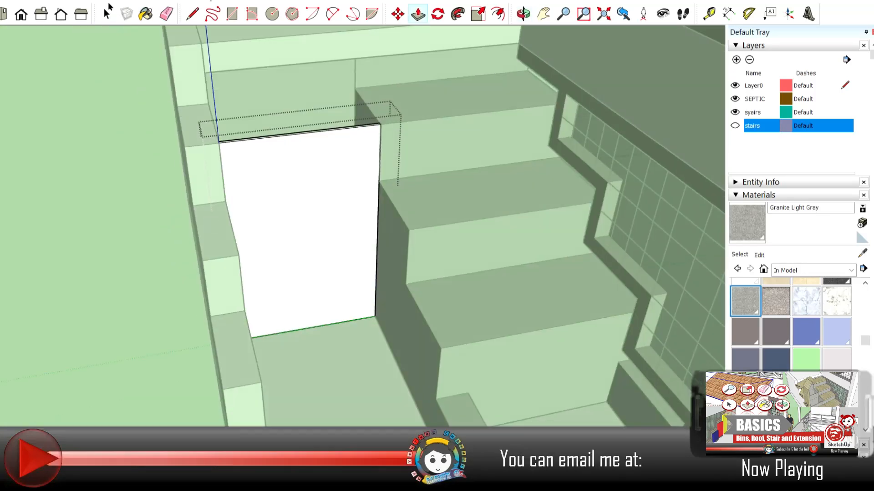
scroll(146, 174, up, 2)
key(space)
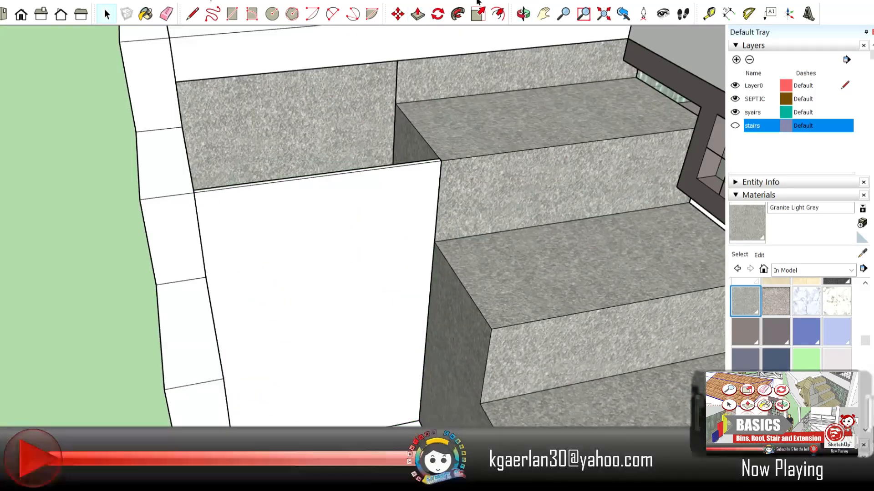
- Paint the new divider panel with Granite Light Gray
key(b)
click(323, 284)
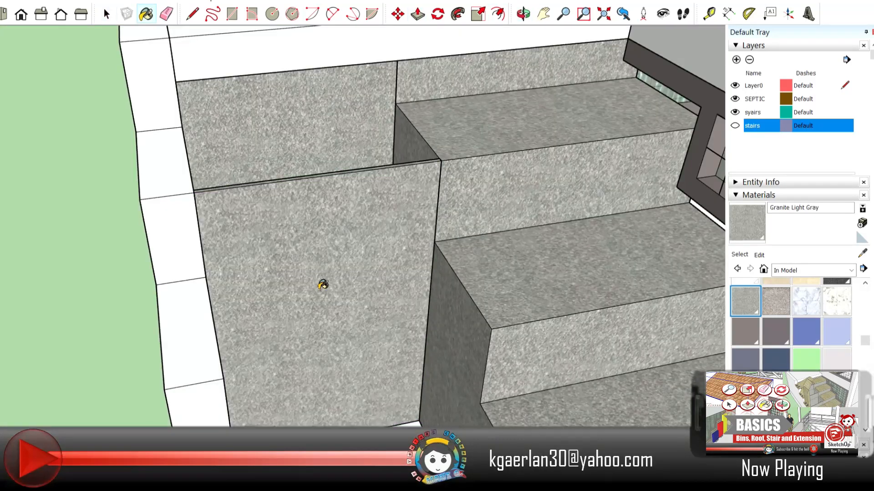
key(space)
scroll(265, 197, down, 3)
shift+middle_drag(300, 278, 324, 211)
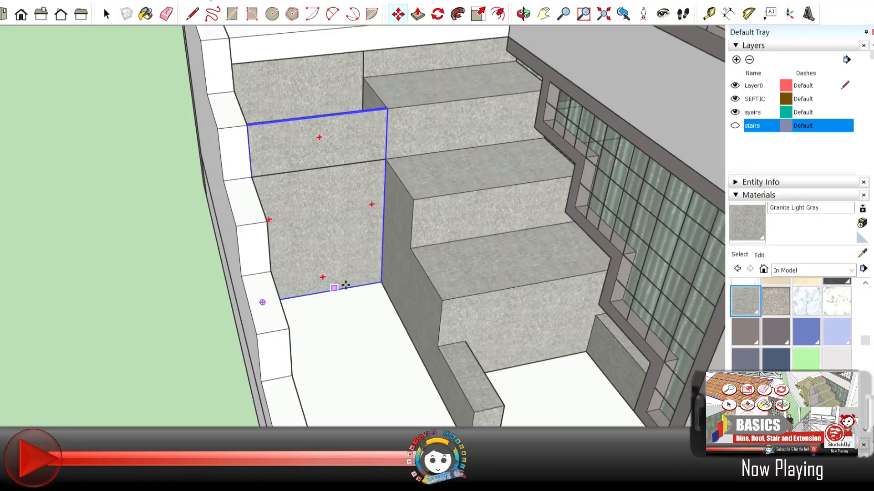
- Copy the granite divider forward to the next two lower steps, aligned with the stepped side wall
click(386, 158)
key(Escape)
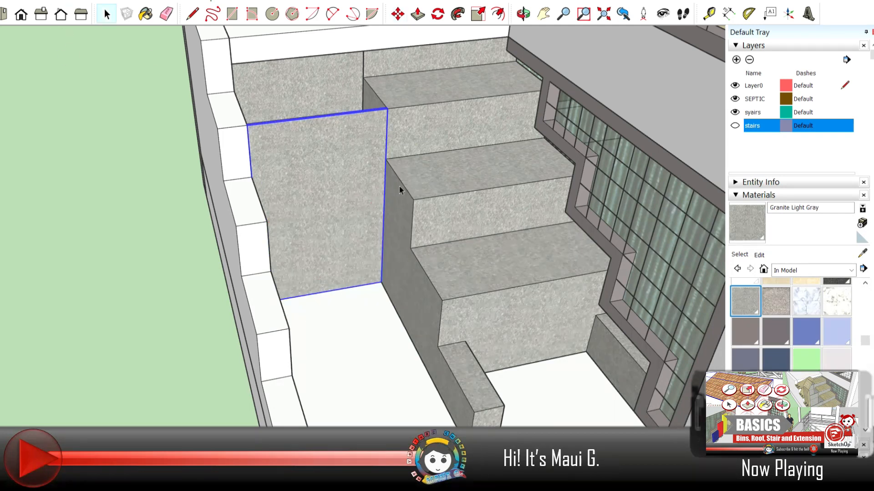
scroll(399, 190, up, 2)
click(382, 147)
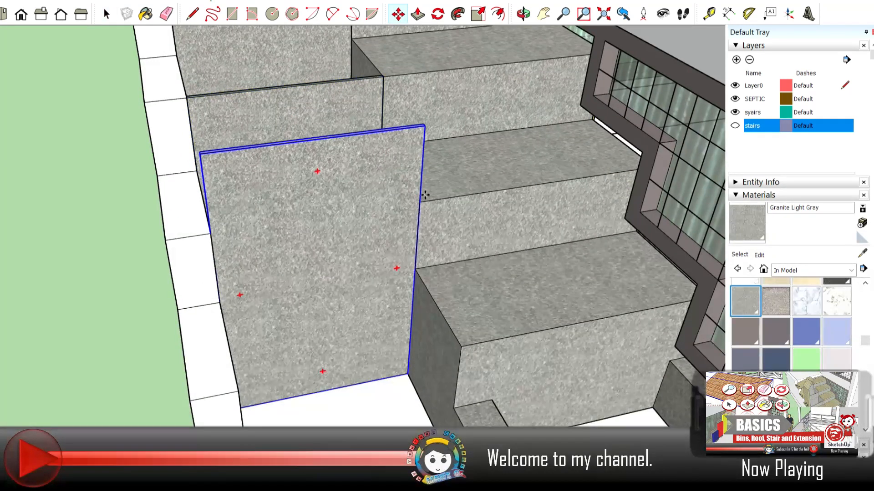
middle_drag(385, 297, 477, 341)
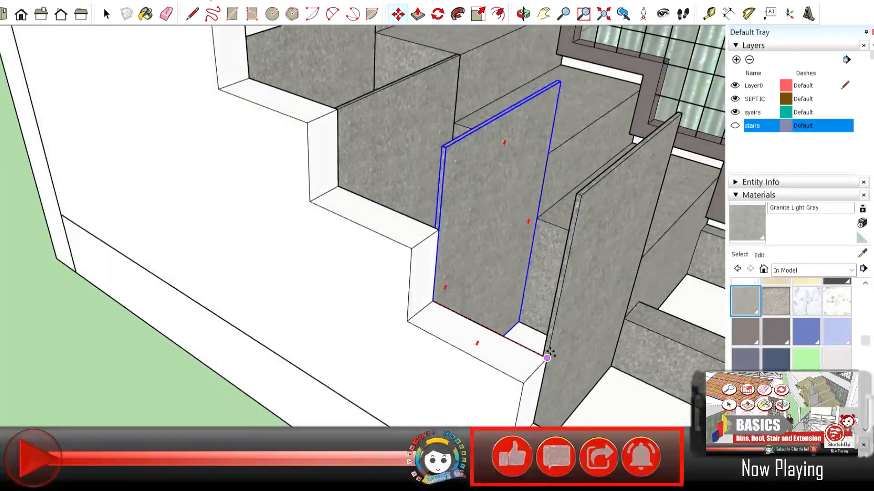
click(550, 354)
- Push the top faces of the copied granite dividers down to match the heights of their steps
middle_drag(551, 353, 447, 327)
double_click(367, 156)
key(p)
middle_drag(377, 142, 347, 248)
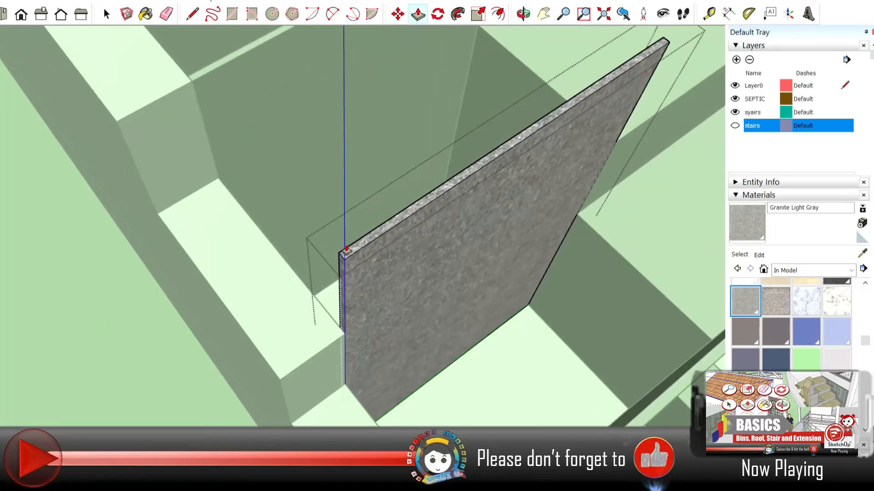
middle_drag(338, 334, 331, 150)
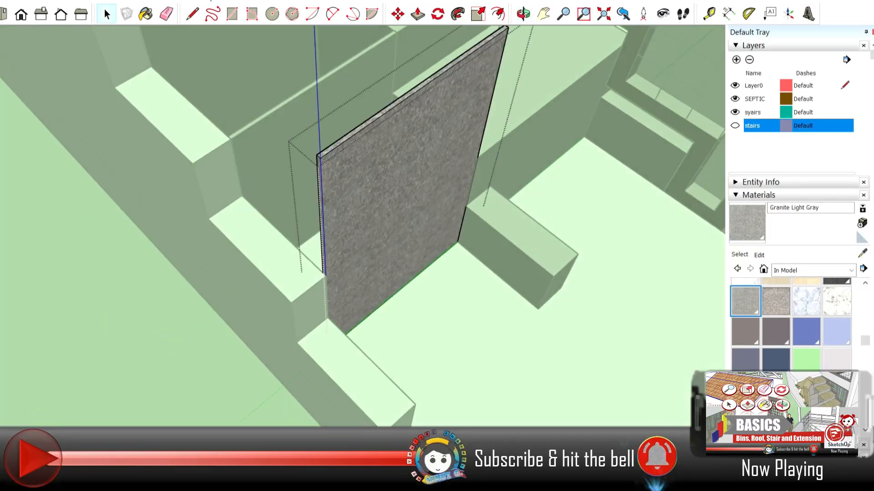
scroll(330, 150, up, 3)
scroll(308, 316, down, 4)
middle_drag(308, 316, 319, 327)
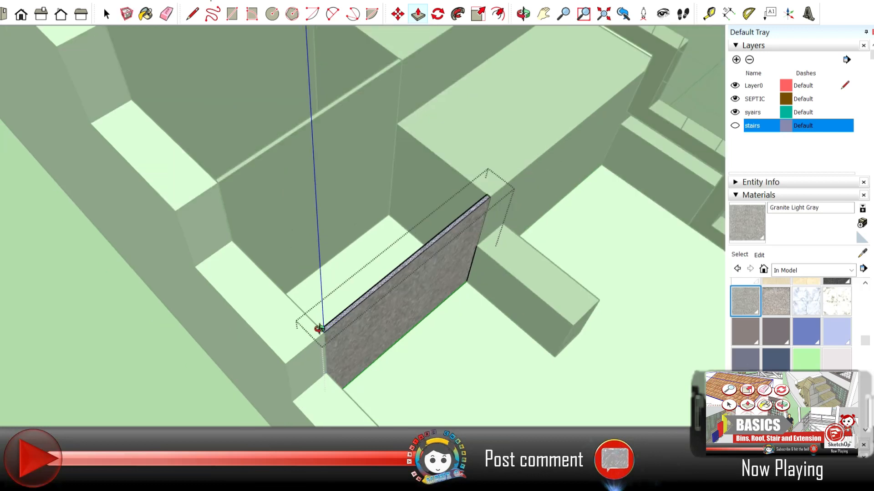
scroll(318, 327, up, 3)
- Draw dividing lines across the front faces of the granite dividers, level with the side wall's step corners
click(468, 263)
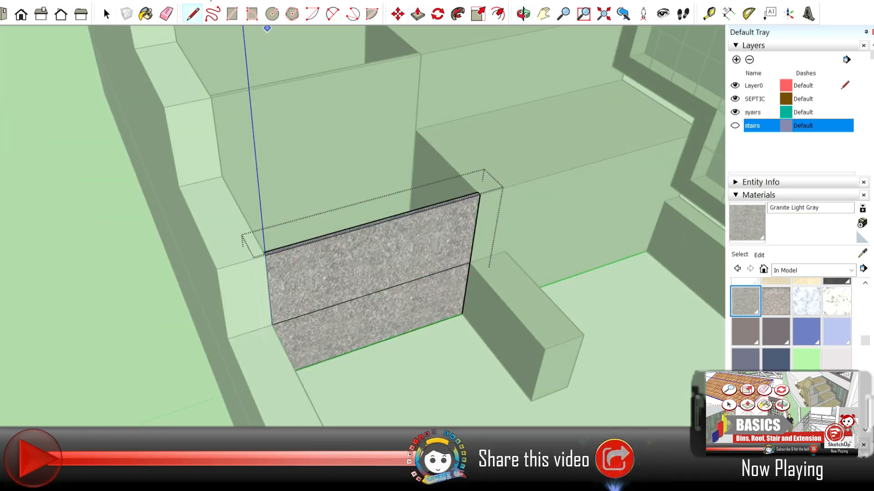
click(106, 14)
key(ctrl+z)
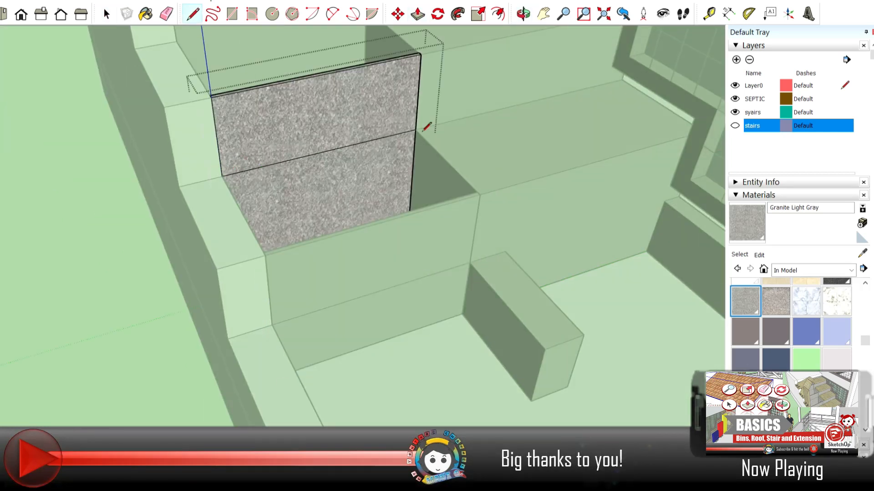
scroll(427, 127, down, 4)
key(ctrl+z)
middle_drag(180, 59, 287, 197)
key(space)
scroll(287, 197, up, 3)
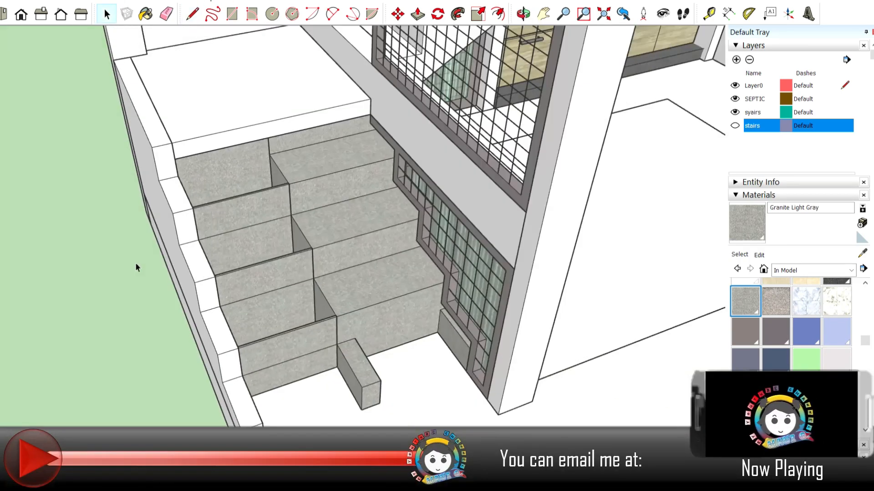
- Show the stairs layer again and rotate the raised wooden tread flaps back down to their closed position
scroll(360, 258, up, 8)
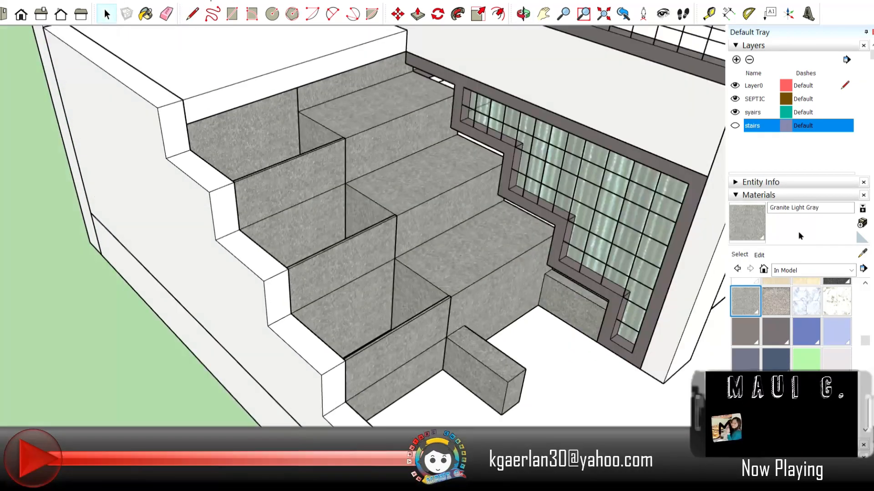
scroll(359, 258, down, 3)
middle_drag(359, 258, 266, 256)
scroll(216, 234, up, 5)
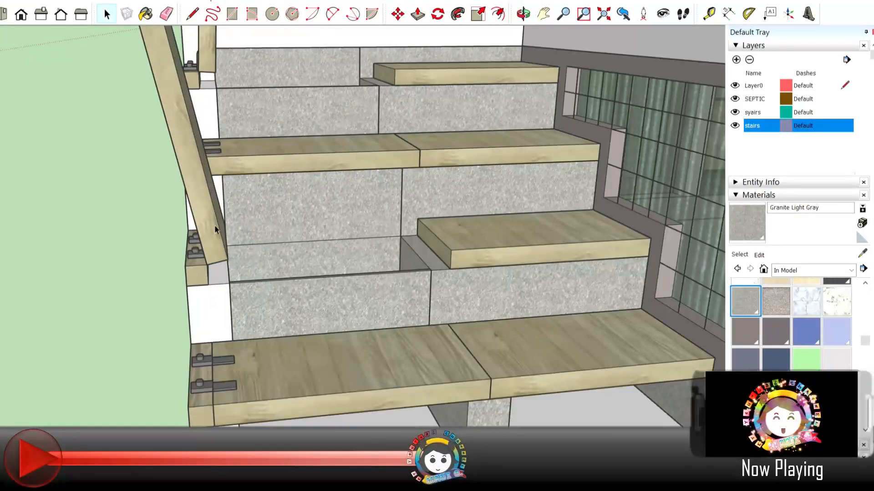
middle_drag(215, 231, 394, 259)
click(392, 259)
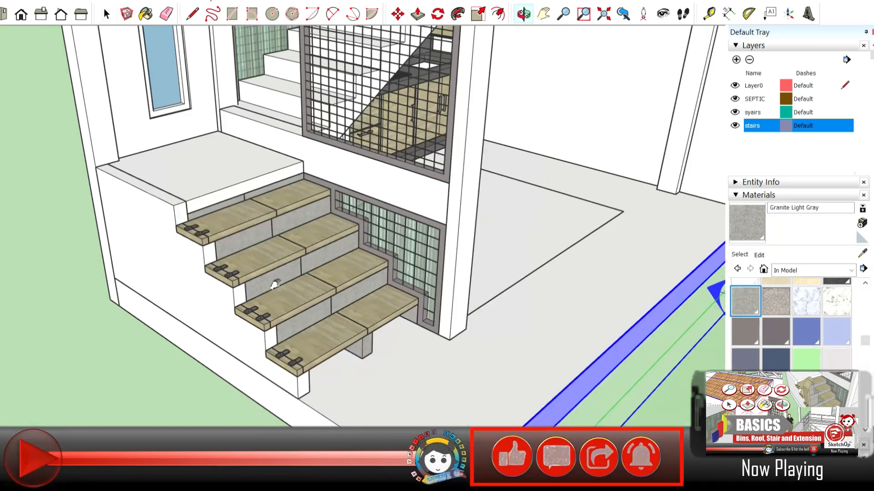
- Draw a rectangle across the granite riser just above the lowest tread, spanning the full width of the step
middle_drag(274, 285, 293, 300)
scroll(300, 307, up, 2)
scroll(292, 300, up, 2)
scroll(273, 262, down, 1)
mouse_move(274, 262)
middle_down()
mouse_move(339, 296)
mouse_move(337, 287)
mouse_move(240, 265)
middle_up()
scroll(371, 334, up, 2)
scroll(321, 280, up, 2)
key(r)
click(653, 272)
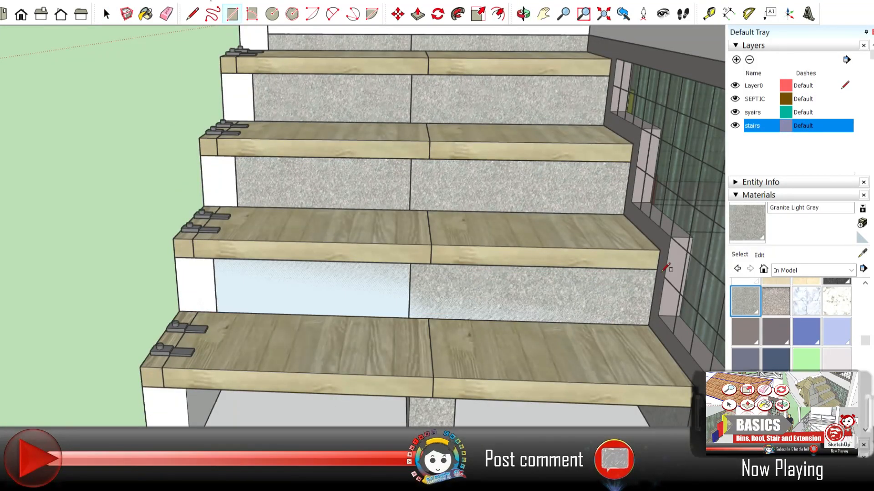
double_click(207, 279)
- Thicken the riser rectangle into a thin panel and raise its upper edge level with the surface of the tread above
middle_drag(205, 275, 296, 306)
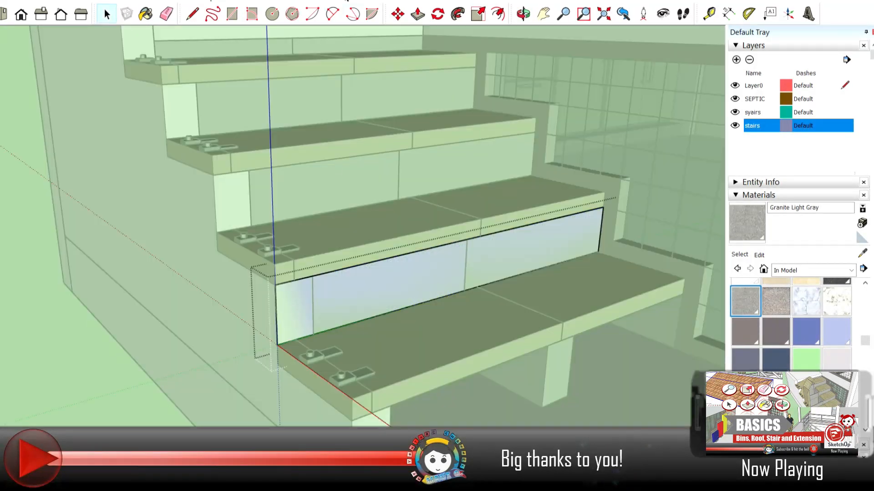
scroll(283, 336, up, 6)
key(p)
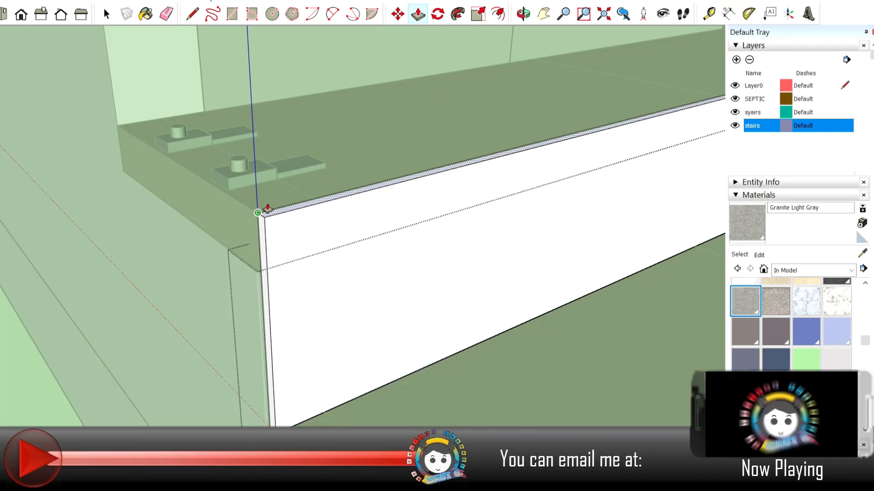
click(267, 209)
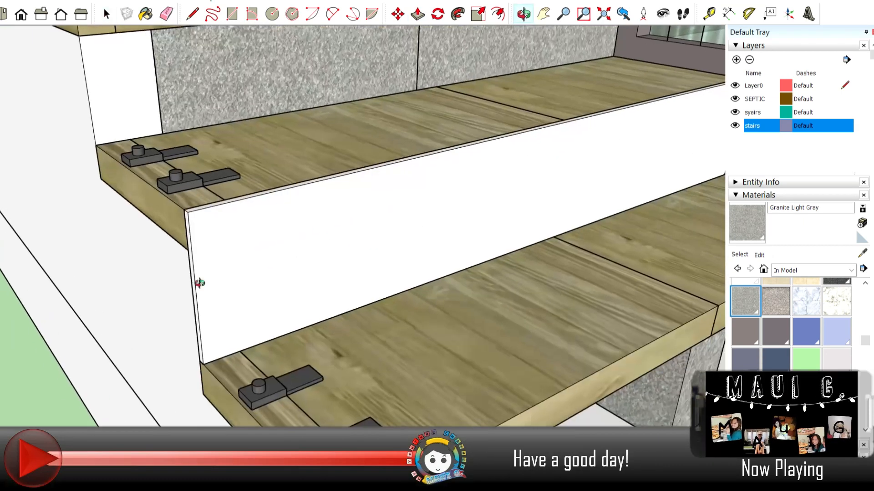
scroll(243, 242, down, 5)
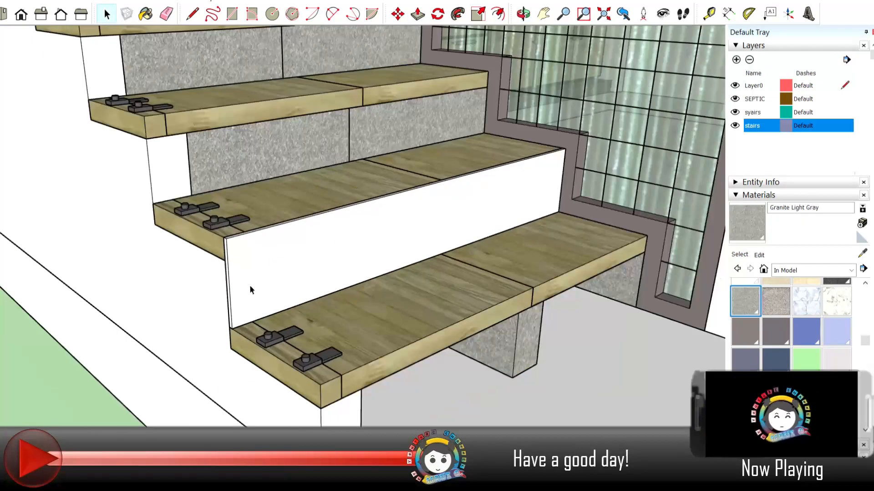
- Paint the thin riser panel with the Wood Lumber ButtJoined material
click(146, 14)
scroll(835, 324, down, 5)
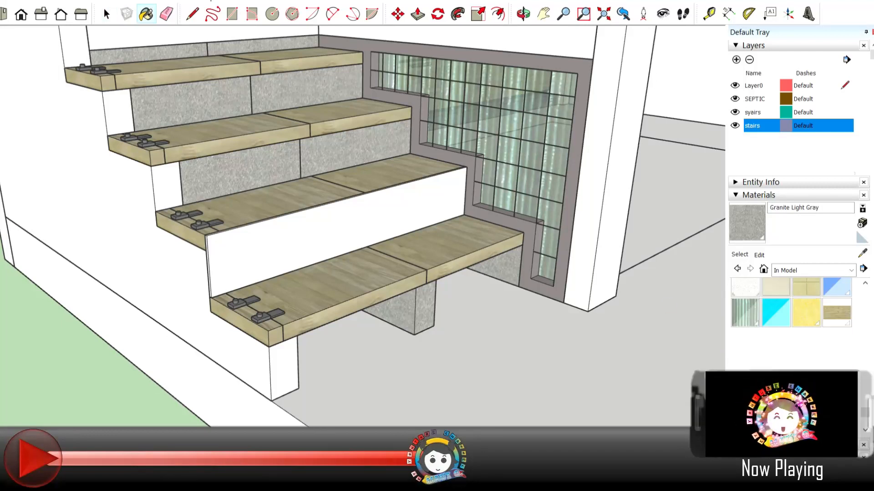
click(837, 351)
click(308, 224)
scroll(212, 243, up, 3)
scroll(212, 244, up, 3)
scroll(213, 242, down, 3)
middle_drag(214, 242, 356, 192)
scroll(355, 192, up, 3)
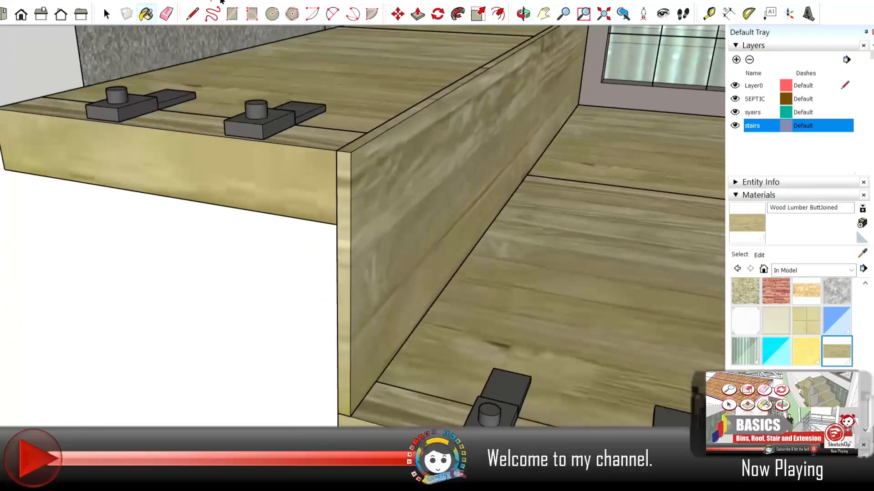
- Draw an arc across the wooden panel's end face, from the upper back corner down to the front edge
double_click(362, 216)
click(356, 11)
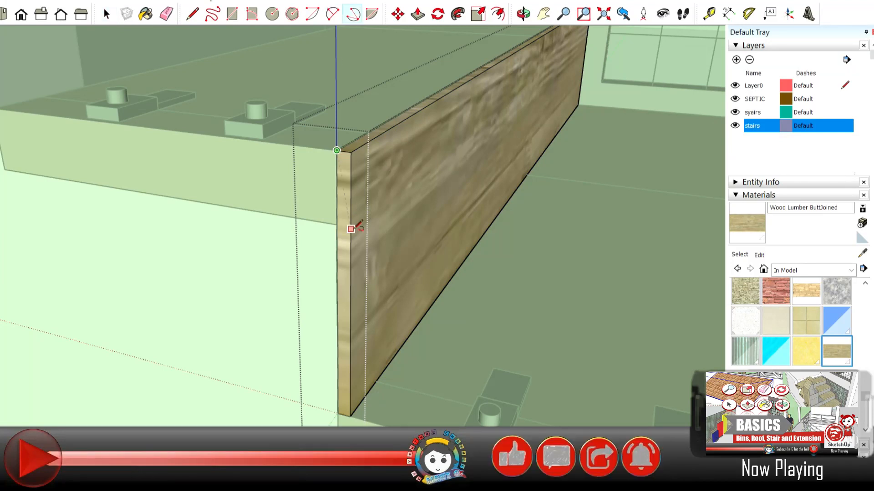
click(351, 229)
scroll(348, 171, up, 3)
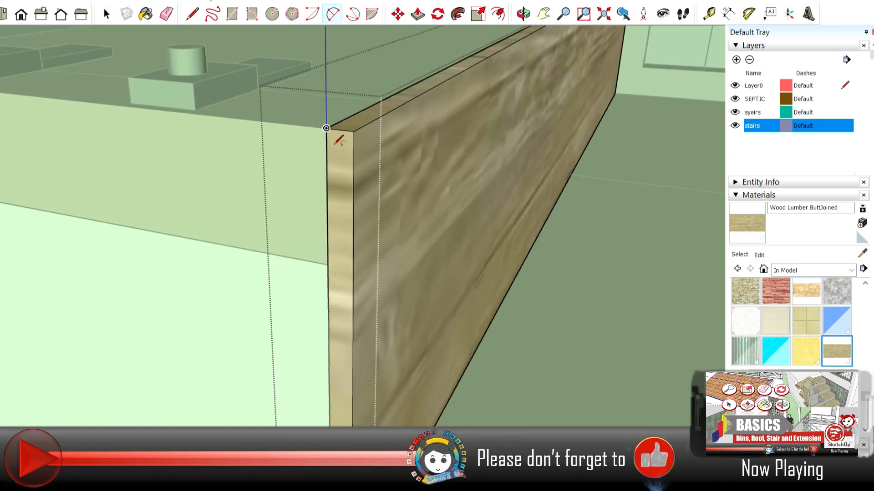
click(353, 269)
scroll(354, 240, up, 3)
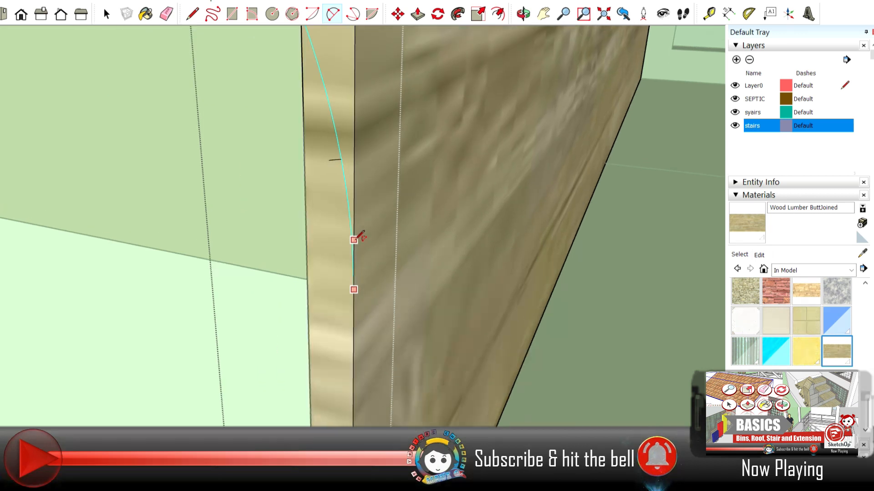
click(354, 239)
- Push the corner outside the arc along the panel's full length to round off its upper front edge
scroll(345, 201, down, 3)
click(351, 119)
scroll(461, 193, down, 4)
scroll(520, 89, up, 2)
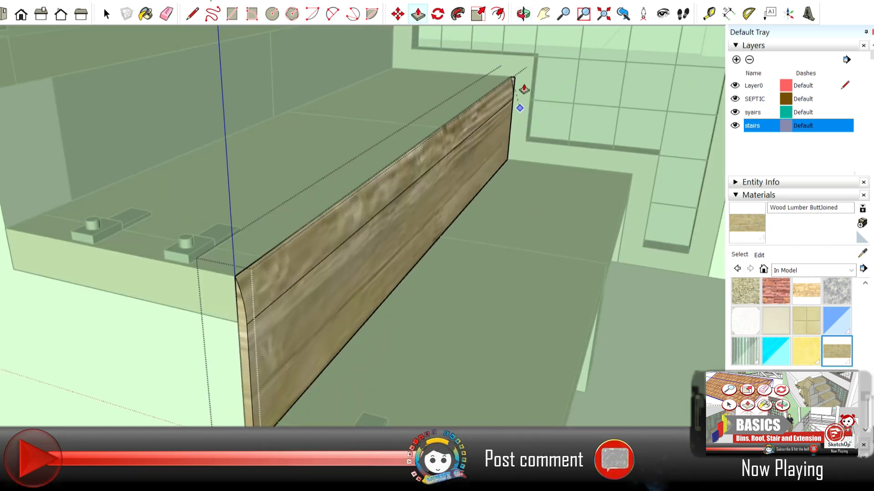
scroll(512, 78, down, 1)
middle_drag(408, 207, 207, 200)
middle_drag(46, 186, 121, 305)
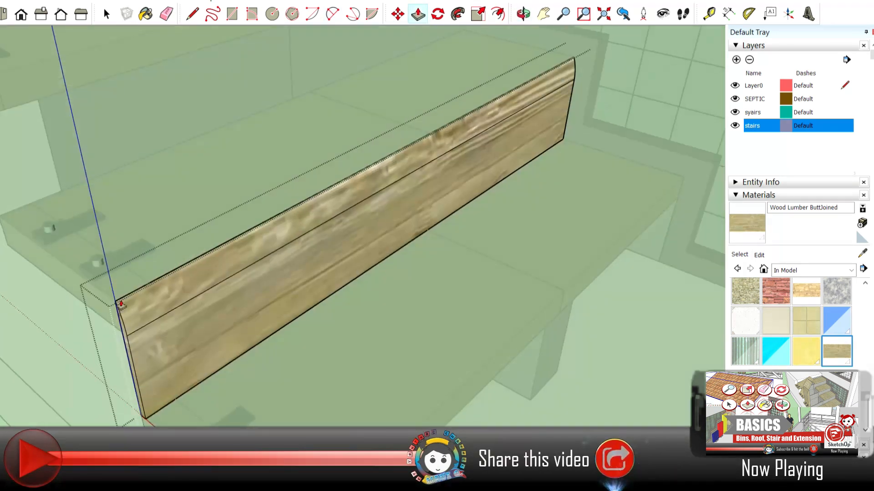
- Remove the wooden panel from in front of the granite riser
scroll(122, 306, up, 2)
scroll(133, 221, down, 5)
click(133, 221)
middle_drag(291, 255, 288, 278)
scroll(255, 236, up, 2)
scroll(364, 278, up, 2)
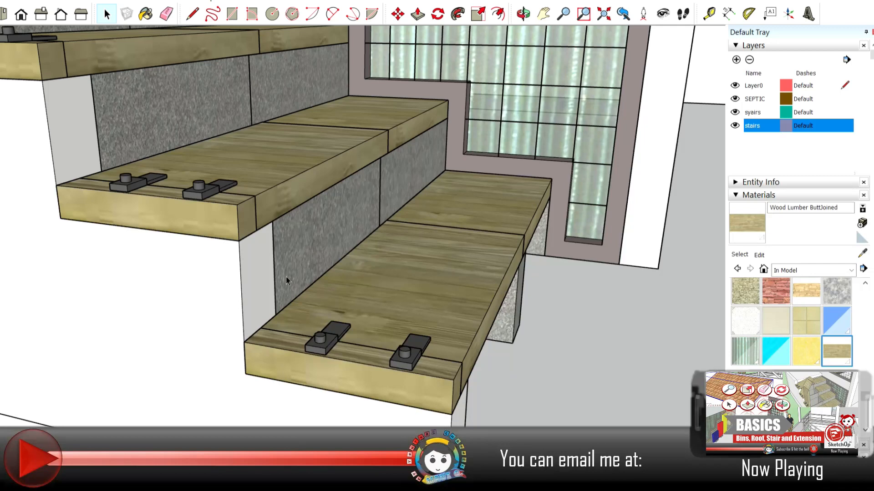
- Rotate the hinged flap of the second tread from the ground up about its hinge edge to an upright position
middle_drag(287, 281, 154, 261)
scroll(123, 295, down, 4)
scroll(123, 295, down, 5)
scroll(153, 261, up, 6)
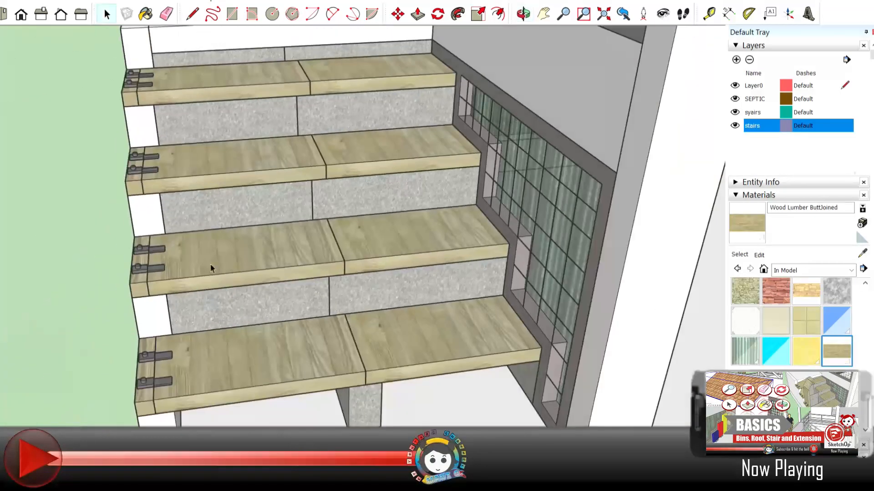
double_click(211, 267)
scroll(144, 273, up, 2)
scroll(144, 272, up, 1)
click(144, 272)
click(437, 14)
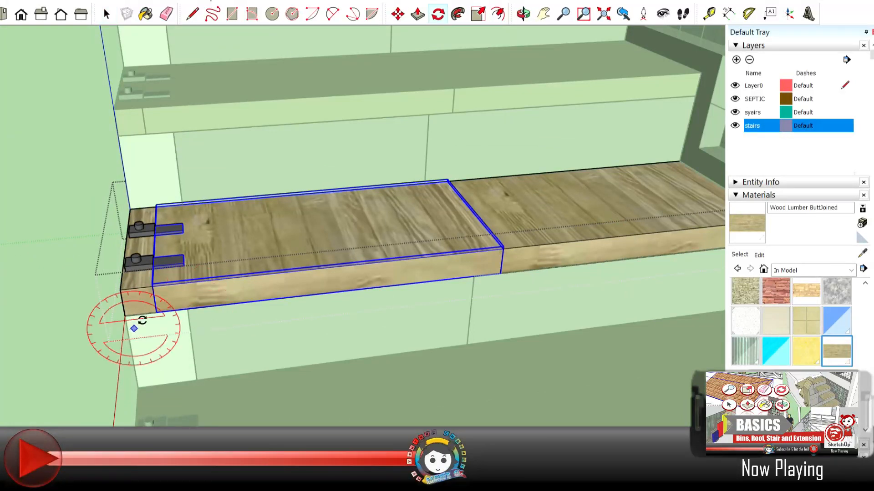
click(152, 286)
click(213, 281)
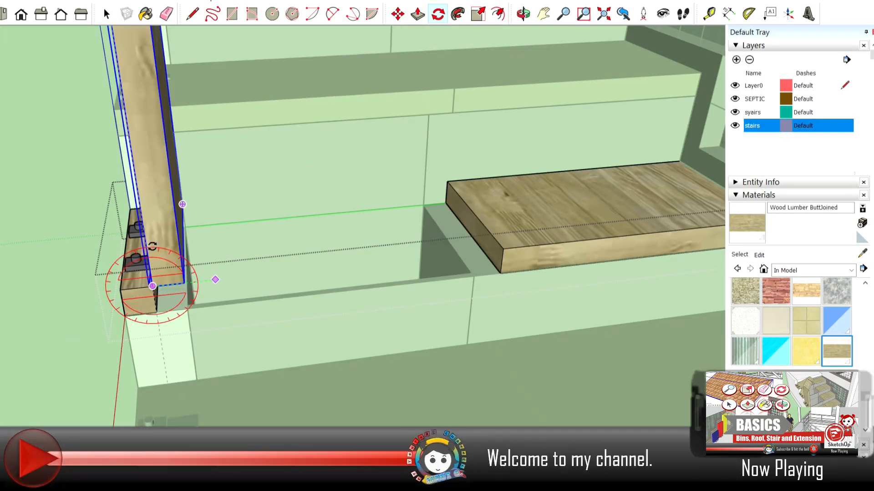
click(143, 249)
key(space)
click(29, 178)
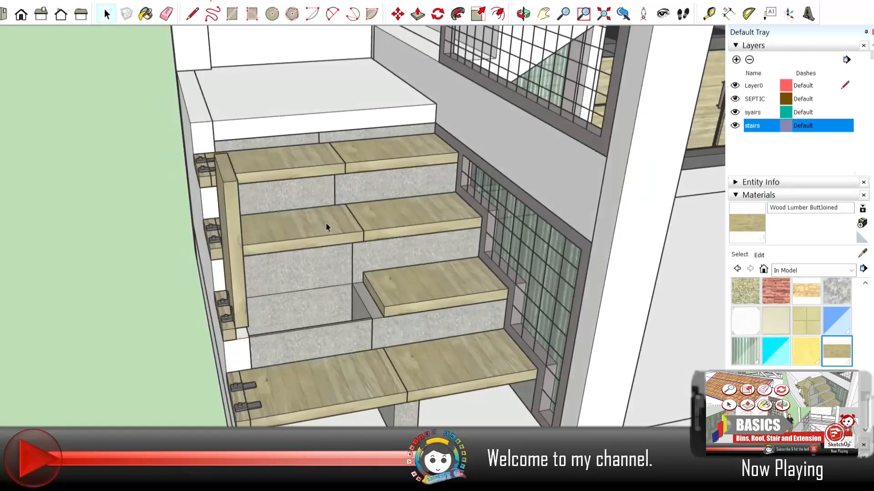
- Rotate the hinged flap of the third tread from the ground about its hinge edge to a steep, partly open position
double_click(267, 220)
scroll(267, 220, up, 3)
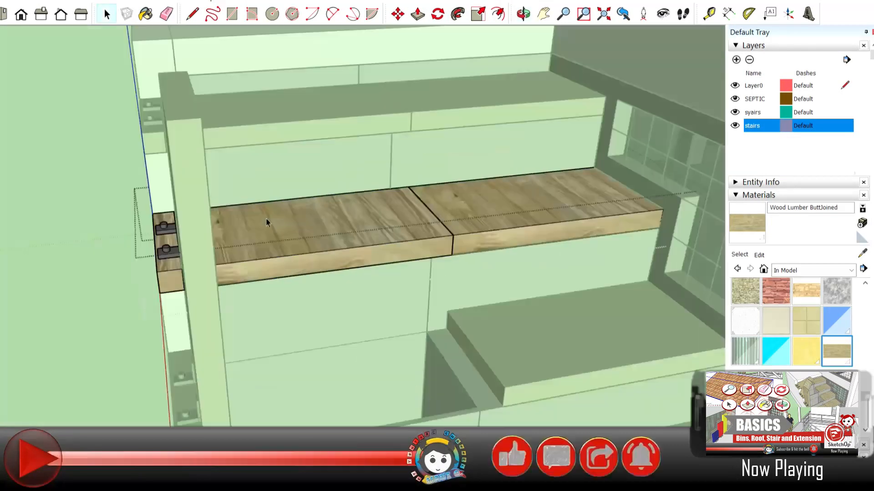
click(267, 221)
click(438, 14)
middle_drag(214, 241, 316, 246)
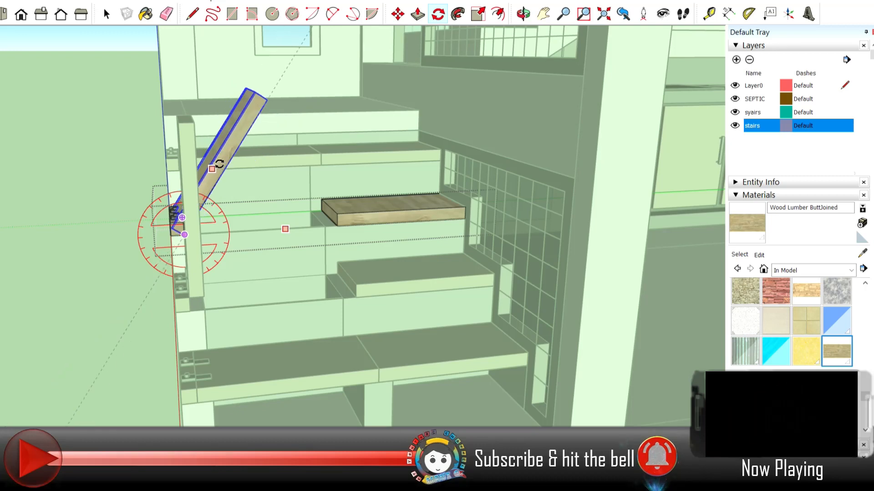
click(219, 164)
key(space)
click(82, 177)
- Rotate the hinged flap of the uppermost wooden tread about its hinge edge to a slightly open angle
middle_drag(182, 195, 349, 269)
scroll(255, 283, up, 3)
scroll(354, 283, up, 2)
scroll(354, 283, down, 3)
scroll(382, 250, up, 2)
click(415, 148)
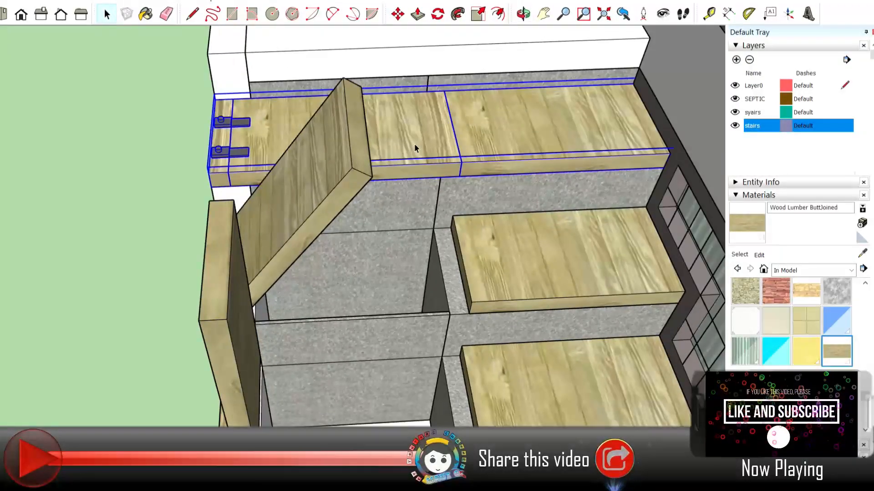
double_click(415, 147)
click(415, 148)
click(438, 14)
scroll(260, 169, up, 3)
click(213, 203)
click(530, 190)
scroll(521, 128, down, 5)
middle_drag(455, 136, 432, 50)
click(459, 81)
click(106, 14)
click(114, 82)
- Place horizontal guides on the outer walls near the landing's level and above the base of the wall below the narrow window
scroll(200, 218, down, 5)
middle_drag(201, 218, 364, 318)
scroll(335, 302, up, 2)
middle_drag(551, 350, 282, 236)
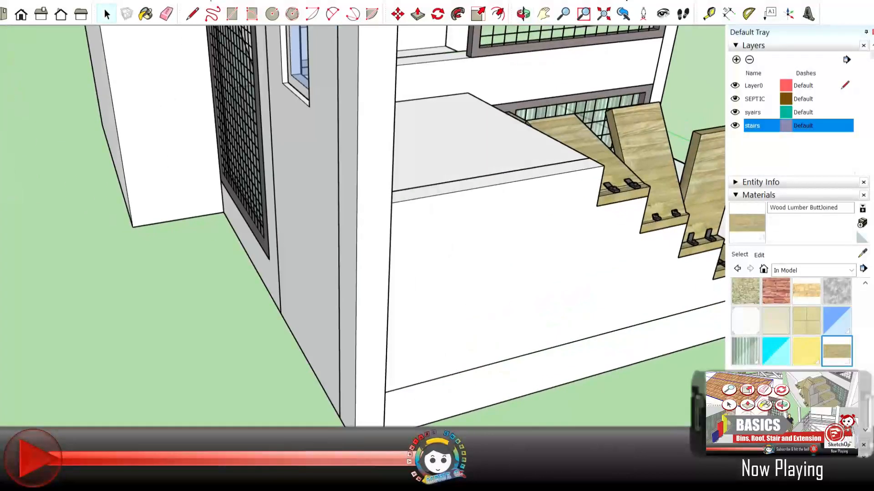
key(t)
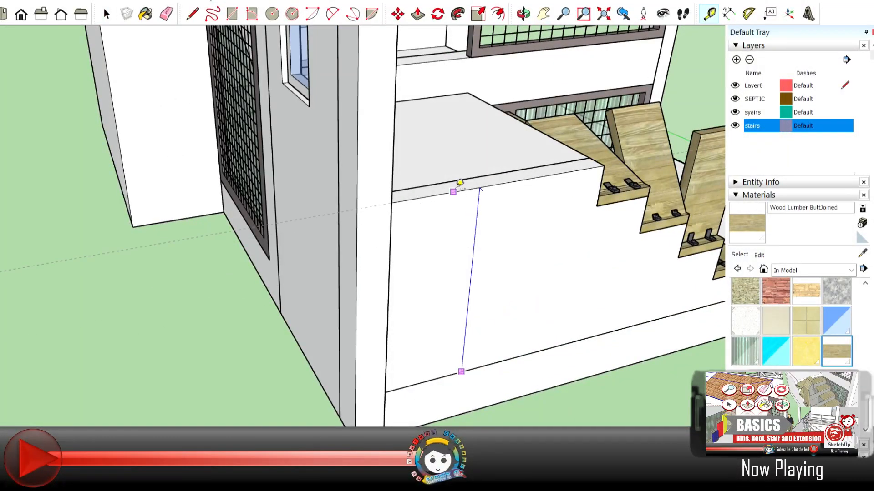
middle_drag(460, 182, 396, 408)
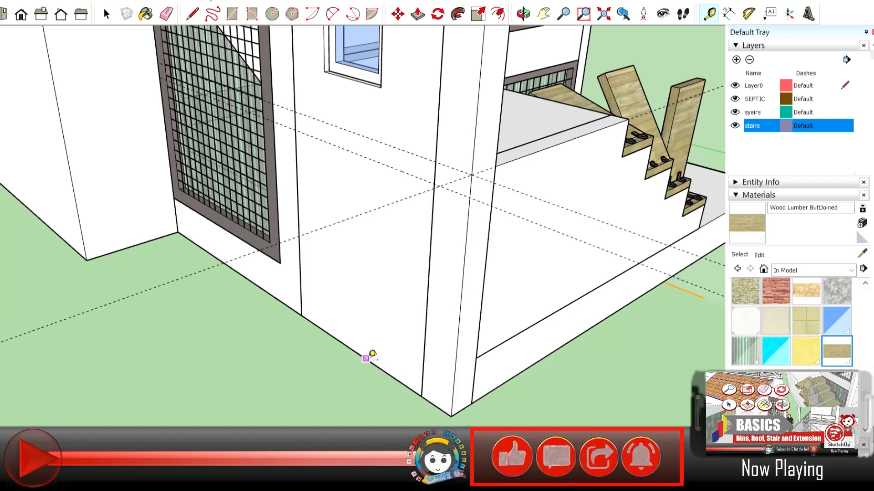
click(365, 358)
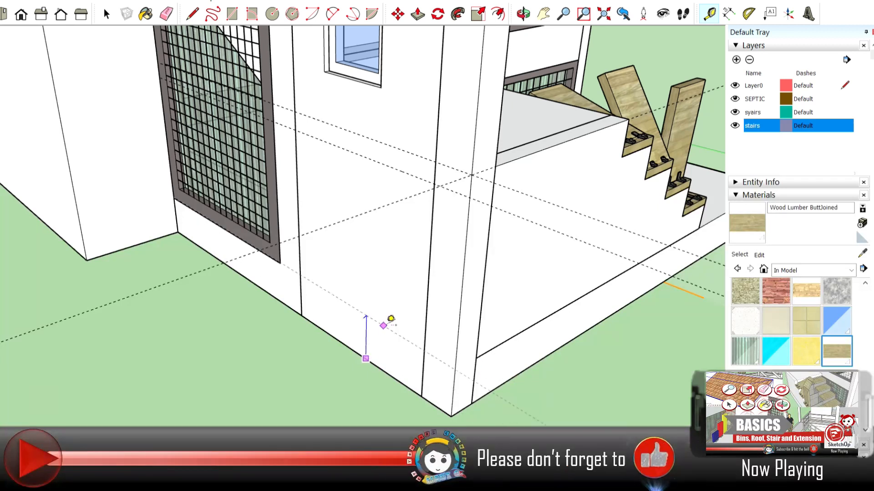
click(383, 326)
middle_drag(383, 326, 480, 329)
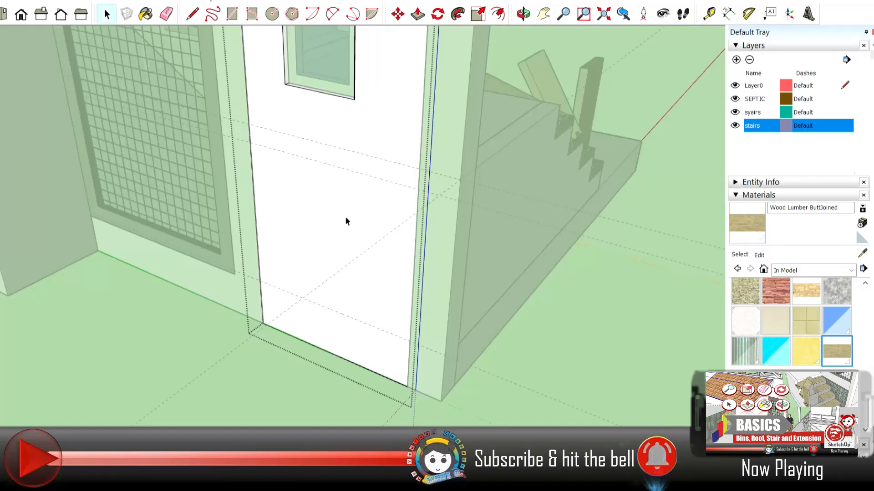
- Try to draw a rectangle between the guides on the wall below the narrow window and push it in
key(r)
click(417, 14)
click(370, 216)
click(482, 183)
key(ctrl+z)
key(ctrl+z)
- Draw a rectangle between the two guides on the wall below the window and offset its outline inward
key(l)
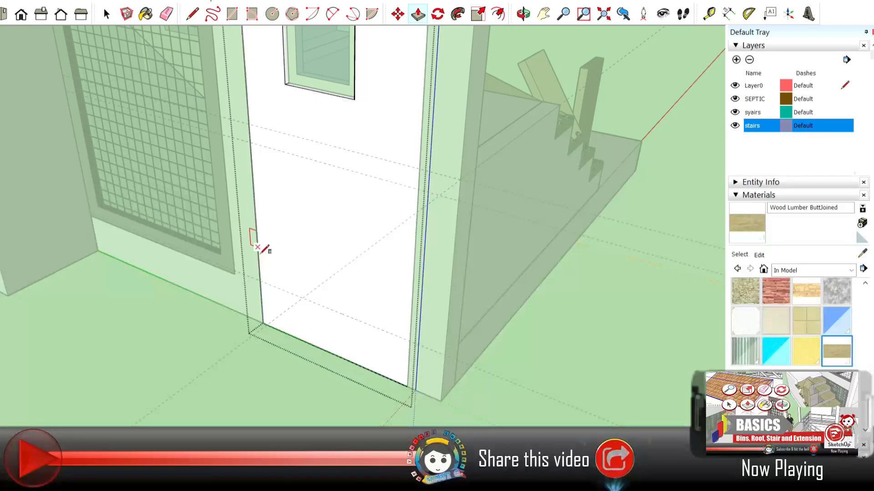
click(419, 189)
click(498, 14)
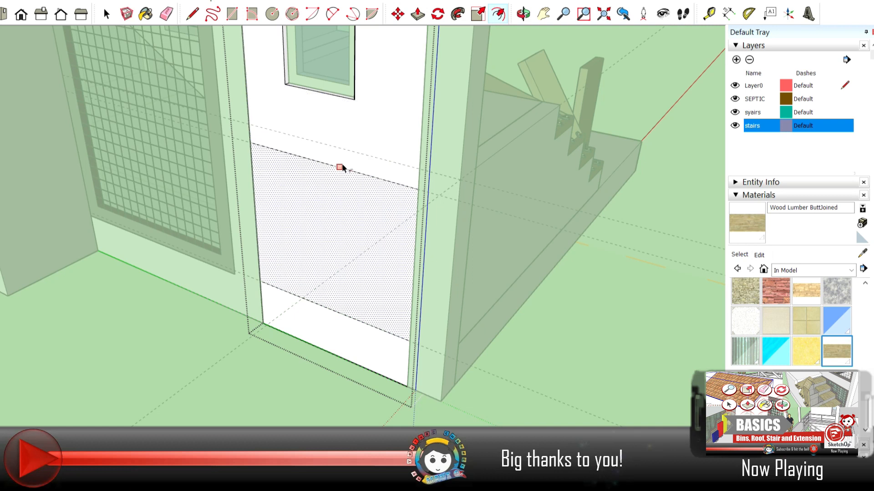
click(343, 180)
- Try to push the inner offset rectangle into the wall below the window
key(p)
click(349, 235)
click(405, 216)
key(ctrl+z)
click(323, 234)
click(353, 227)
middle_drag(354, 227, 501, 218)
- Undo the recess, the offset outline and the rectangle on the wall, along with the latest guides
key(ctrl+z)
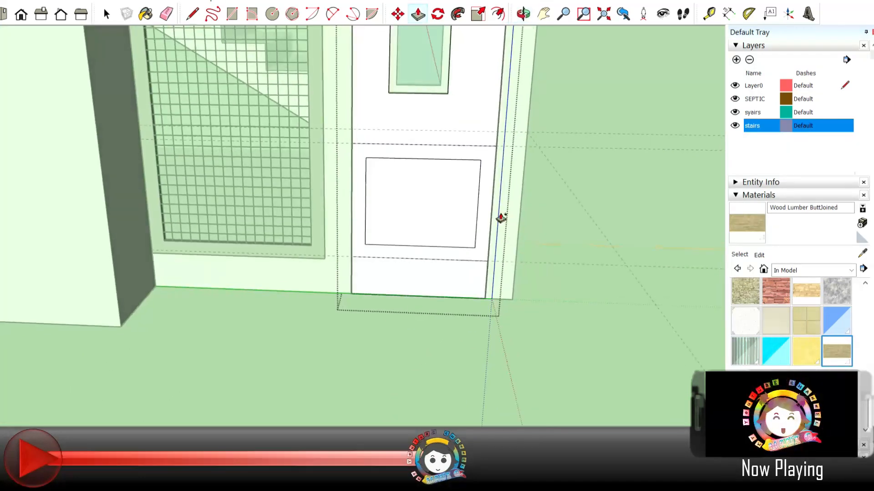
key(ctrl+z)
key(ctrl+z)
key(ctrl+z)
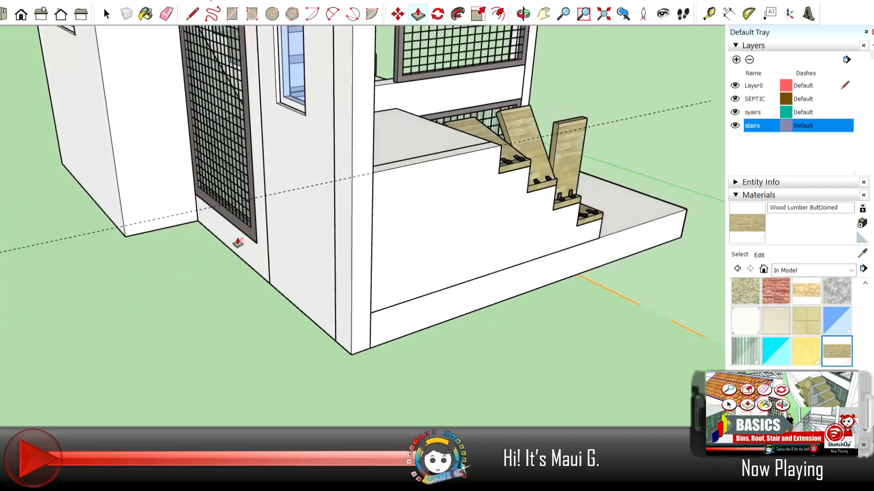
- Examine the outdoor stairs with raised treads, the grid screen and the inner staircase from several angles
middle_drag(237, 242, 302, 313)
scroll(413, 279, down, 2)
scroll(298, 232, up, 5)
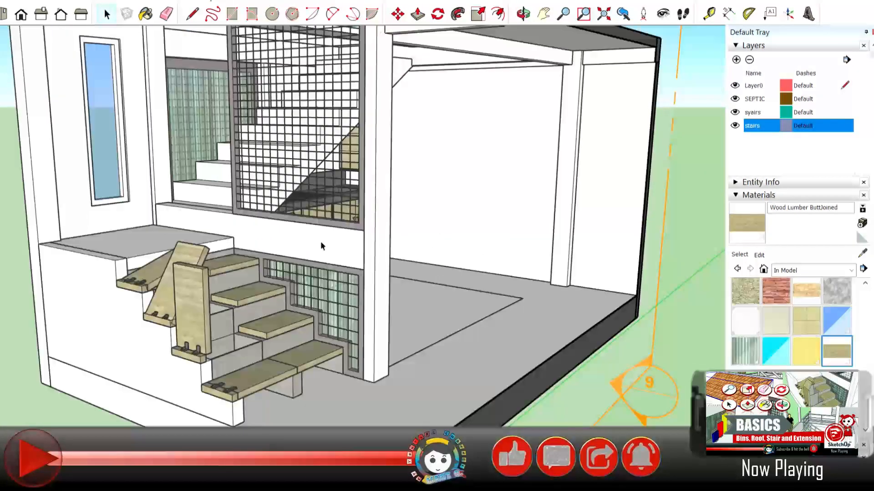
scroll(322, 246, down, 2)
mouse_move(587, 200)
middle_down()
mouse_move(468, 189)
mouse_move(481, 413)
middle_up()
scroll(481, 413, down, 3)
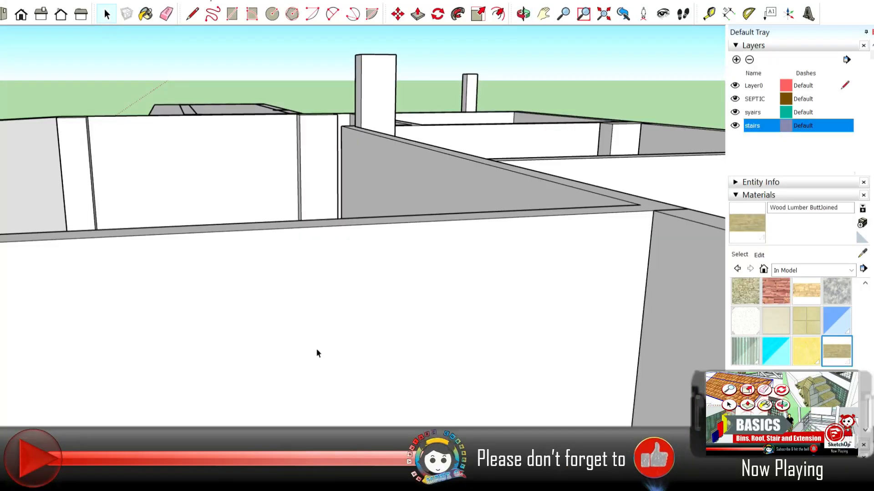
scroll(318, 353, down, 5)
mouse_move(318, 354)
middle_down()
mouse_move(493, 355)
mouse_move(509, 291)
mouse_move(437, 273)
middle_up()
scroll(273, 255, up, 5)
shift+middle_drag(291, 259, 367, 281)
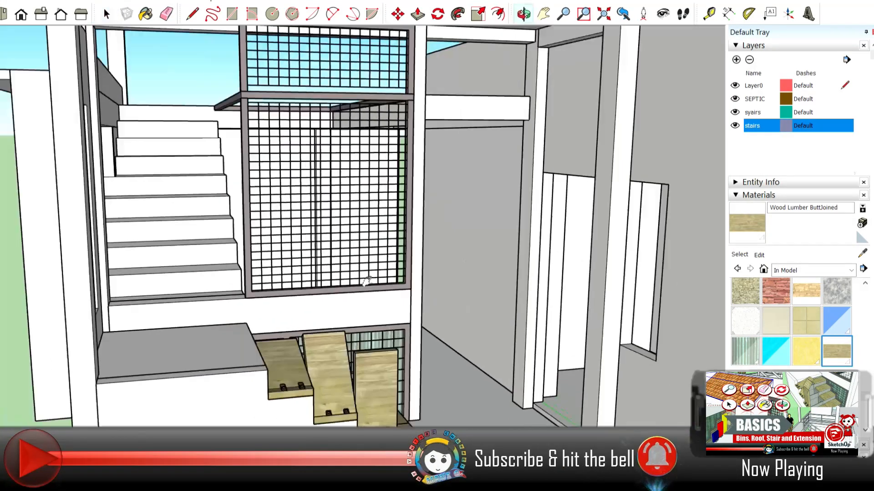
scroll(331, 299, down, 2)
click(331, 257)
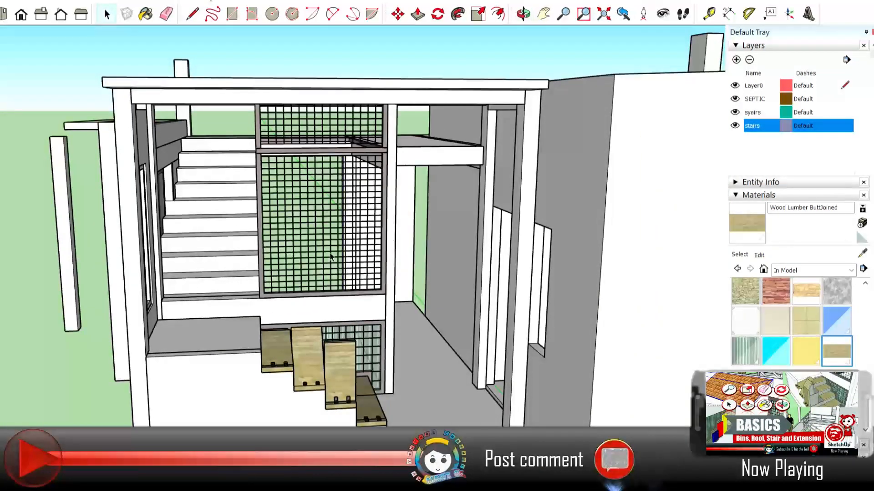
middle_drag(331, 258, 162, 197)
scroll(239, 327, up, 5)
click(243, 343)
key(Delete)
scroll(242, 344, down, 5)
middle_drag(243, 344, 509, 340)
key(ctrl+z)
- Try to move the framed grid screen from its opening across to the neighbouring bay in front of the inner staircase
scroll(331, 248, up, 3)
click(321, 250)
scroll(321, 250, down, 2)
mouse_move(321, 253)
middle_down()
mouse_move(410, 249)
mouse_move(304, 256)
middle_up()
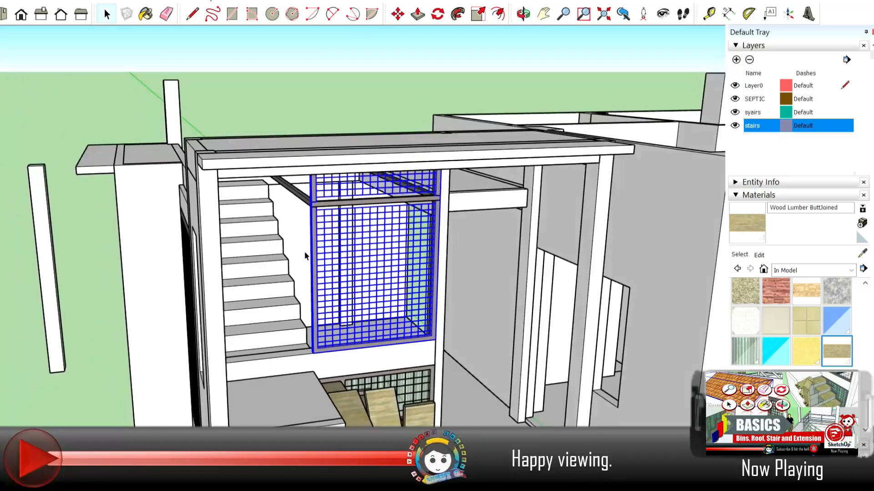
click(444, 341)
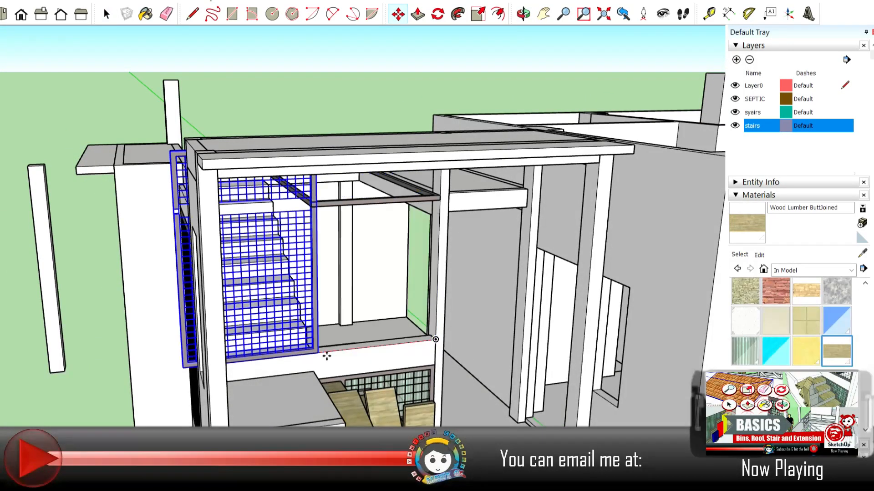
scroll(326, 355, down, 2)
shift+middle_drag(326, 355, 432, 255)
scroll(112, 382, down, 4)
key(space)
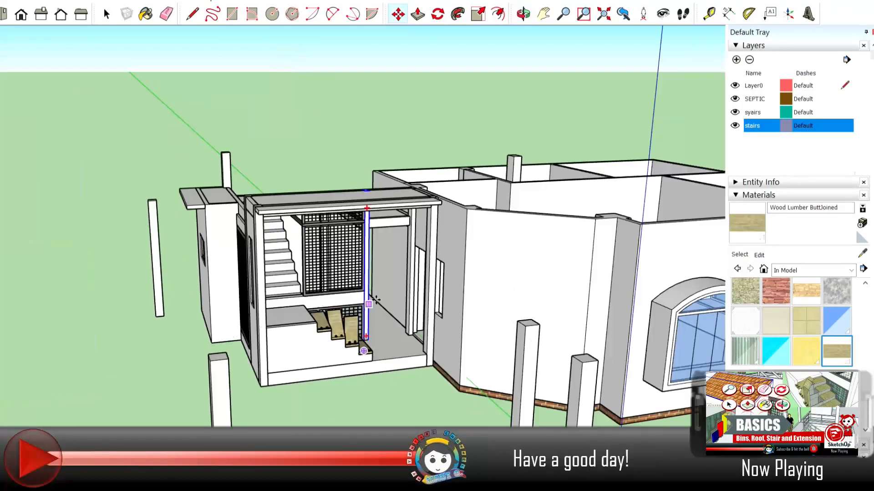
scroll(355, 282, up, 8)
click(273, 204)
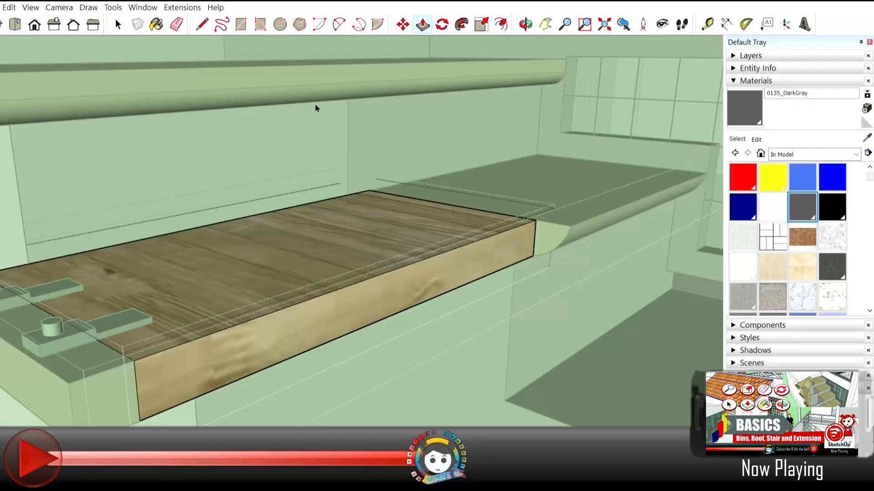
- Push the rounded nosing profile back along the tread's inner section with Push/Pull to leave a square front edge
shift+middle_drag(538, 224, 502, 206)
click(119, 24)
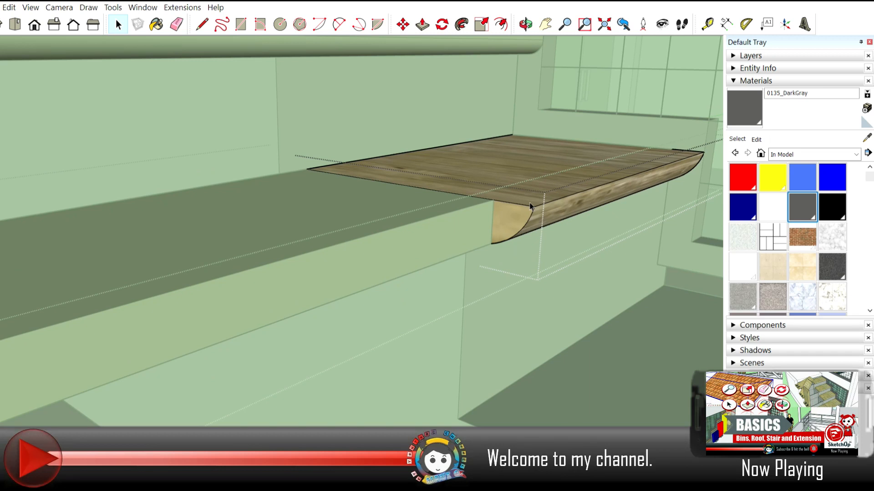
key(p)
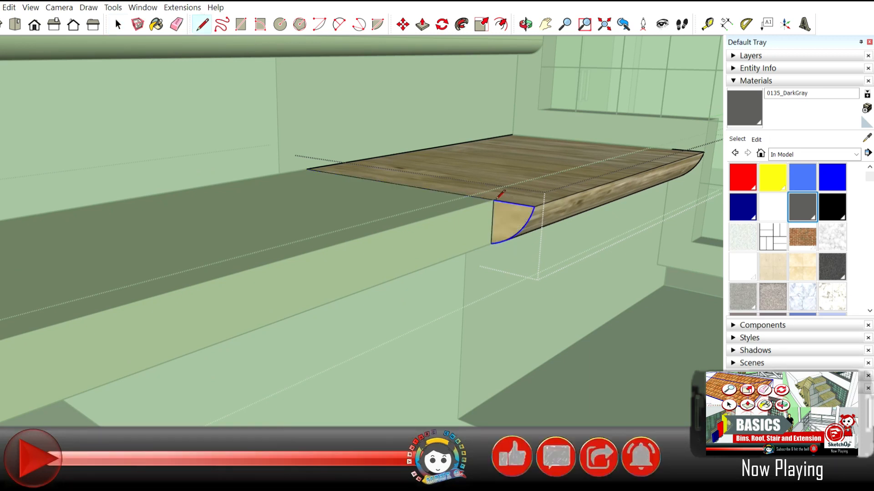
drag(512, 214, 649, 146)
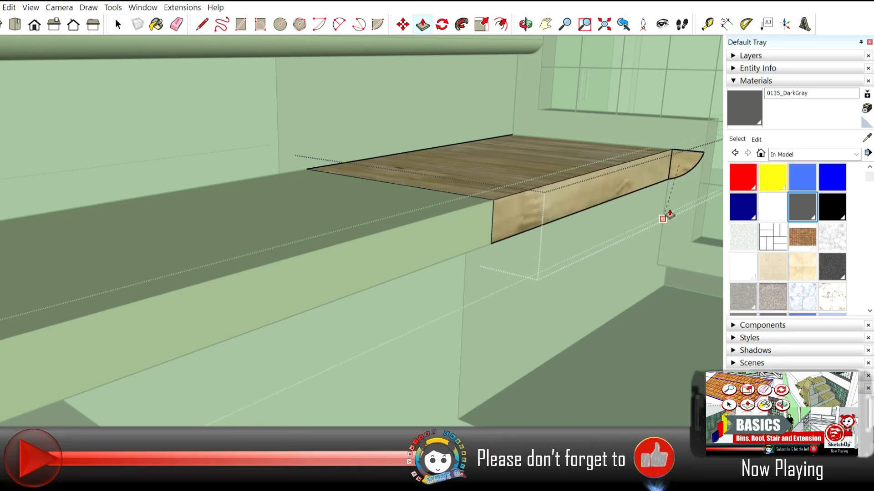
key(space)
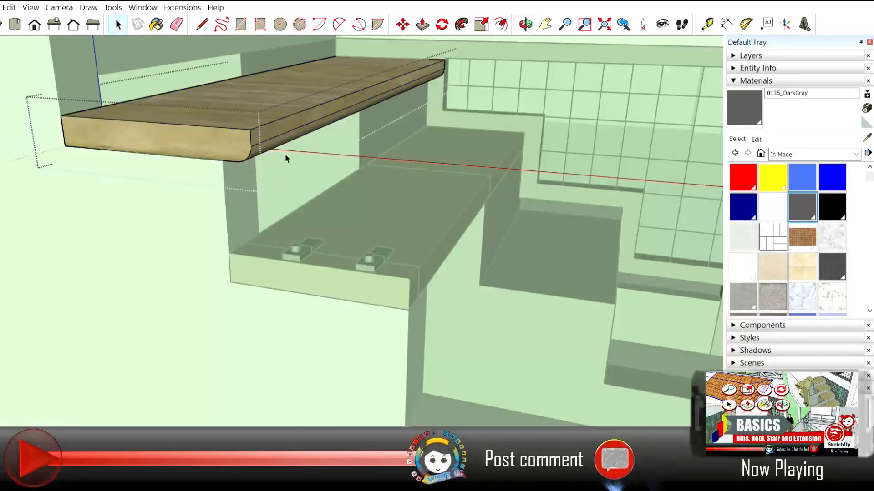
- Draw a vertical line across the top tread's end profile and push away the rounded nosing with Push/Pull
key(l)
click(223, 160)
click(222, 128)
click(422, 24)
click(236, 139)
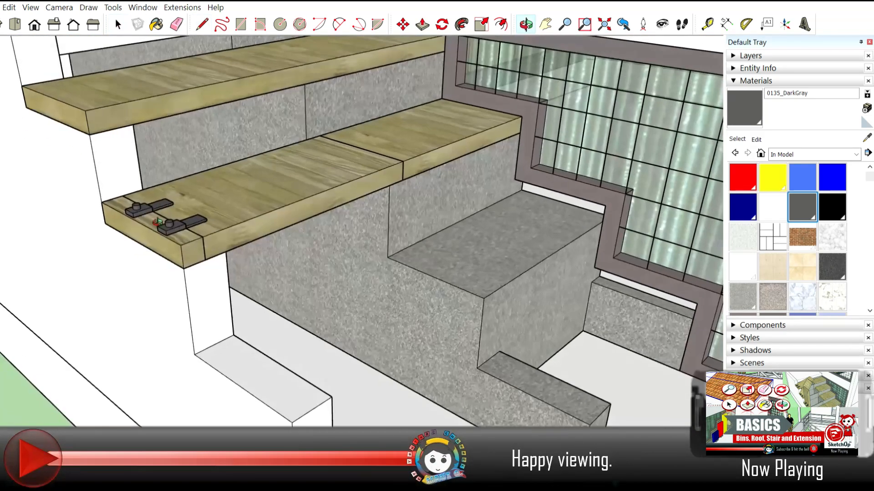
- Copy the hinged wooden tread down onto the next step of the outdoor stairs
click(214, 234)
double_click(214, 236)
click(214, 236)
key(Escape)
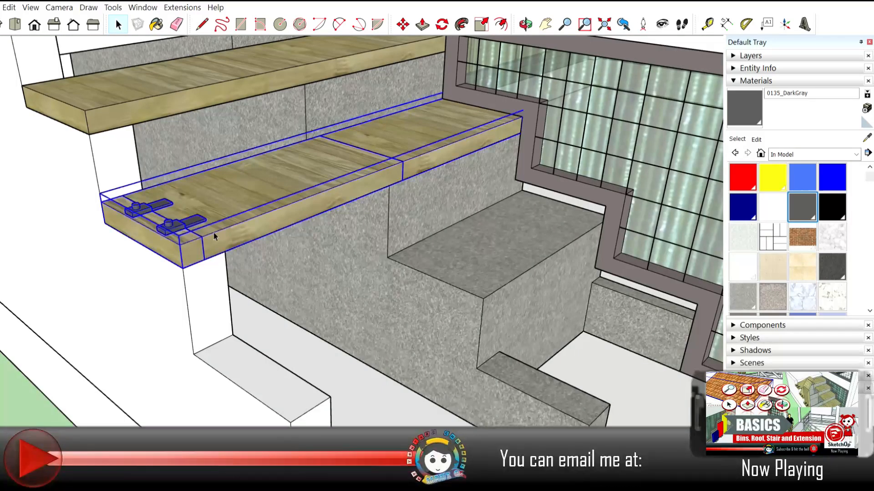
click(406, 17)
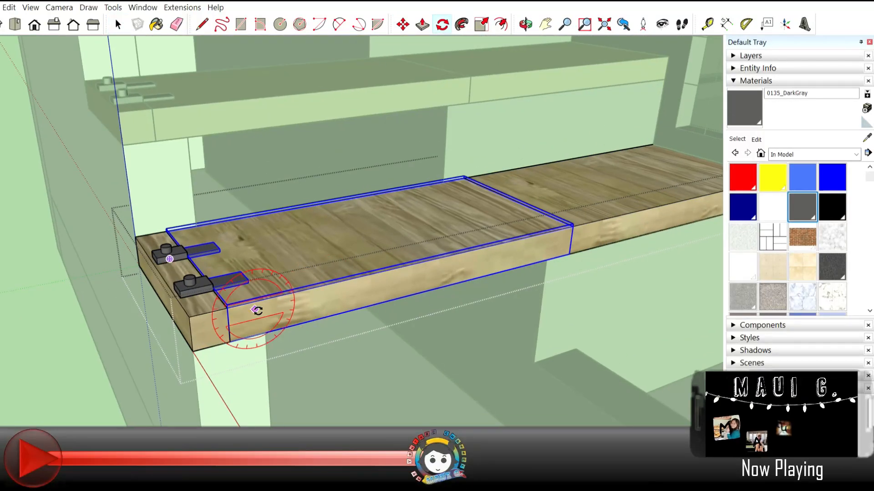
- Rotate the copied tread's lid and hinge leaves upright about the upper edge of its hinge joint
click(313, 321)
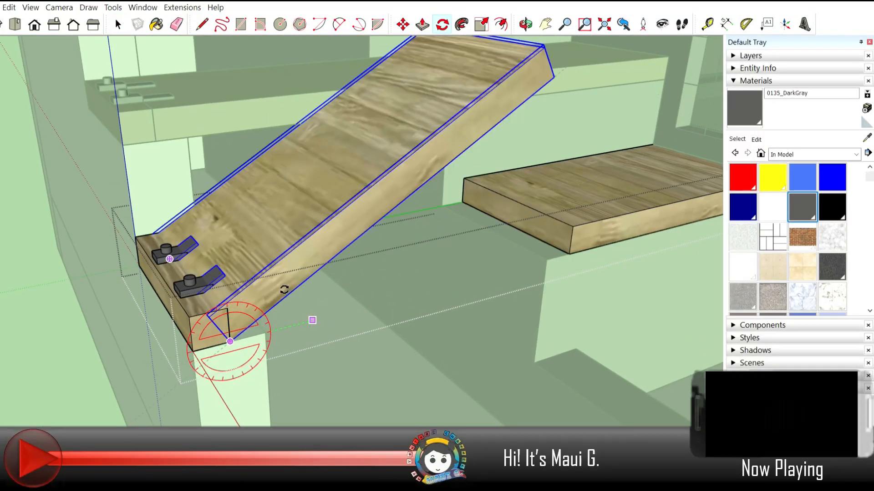
key(Escape)
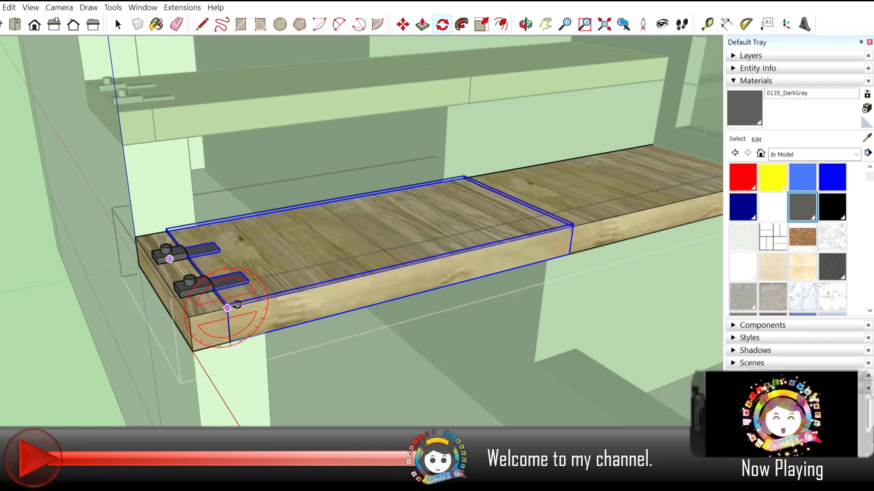
click(227, 308)
click(298, 291)
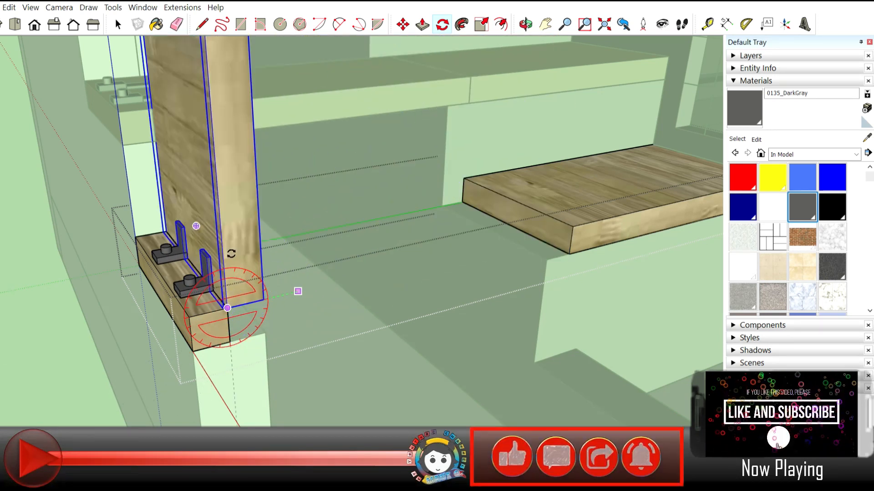
click(229, 239)
scroll(259, 323, down, 4)
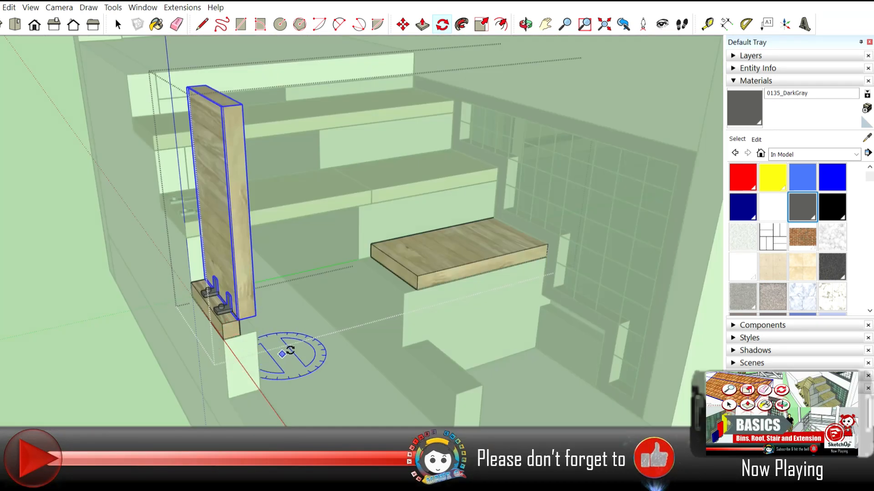
- Copy the closed hinged tread down onto the bottom step, in line with the treads above
click(118, 24)
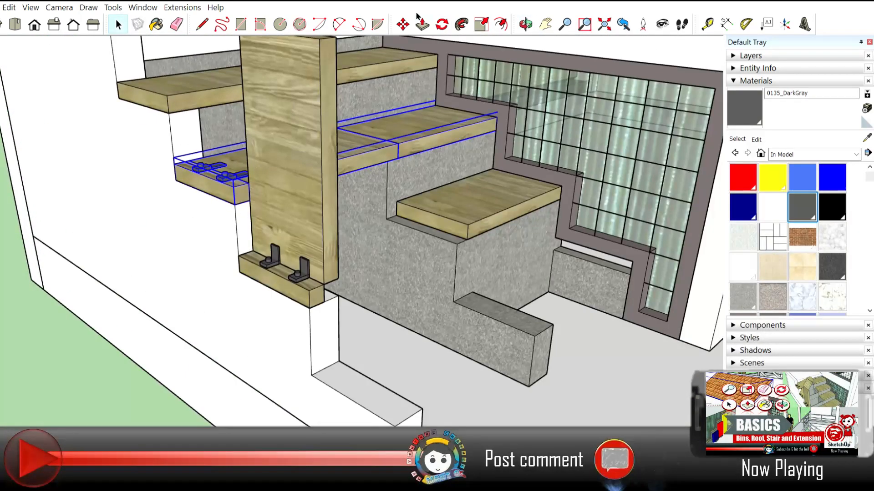
click(403, 23)
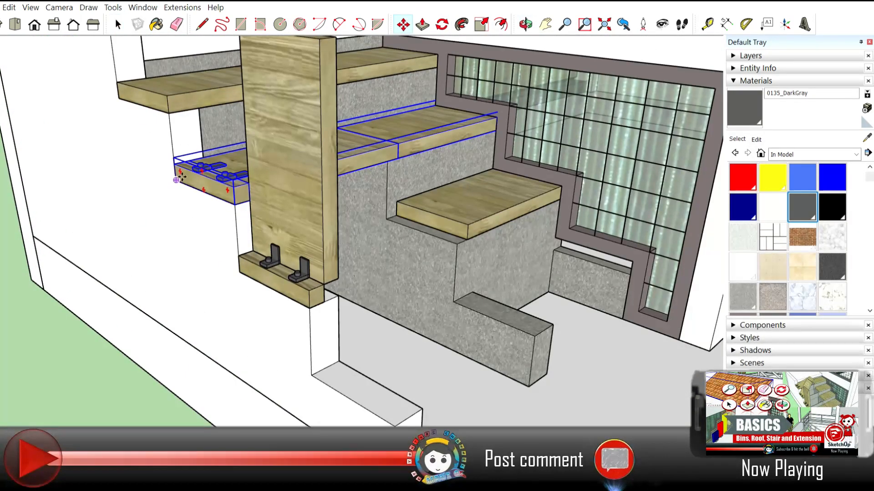
click(182, 177)
key(ctrl)
click(319, 373)
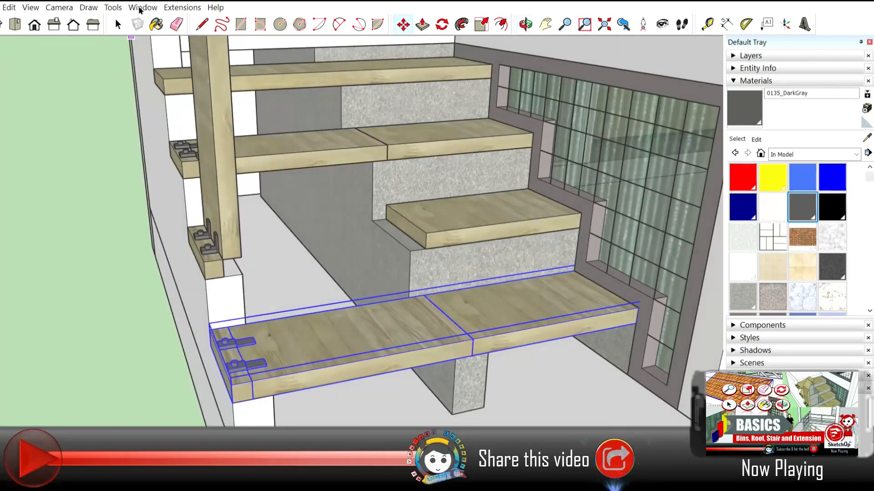
key(space)
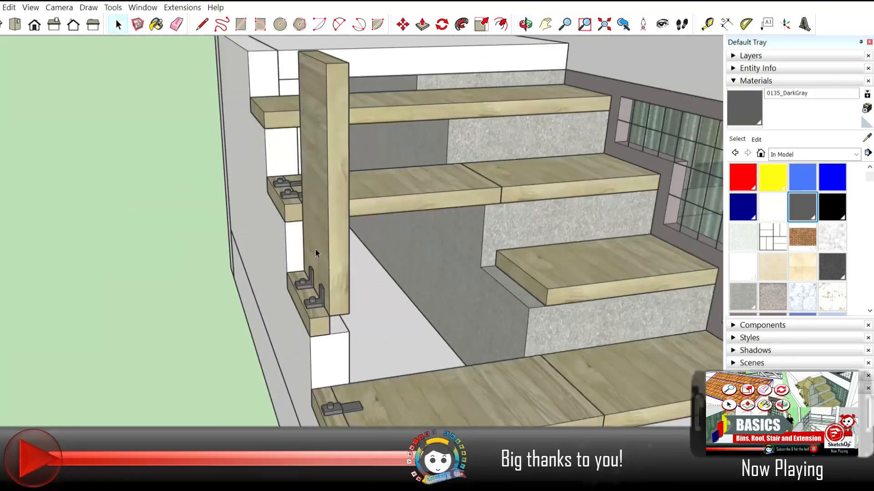
- Delete the top tread that has no hinges
click(317, 253)
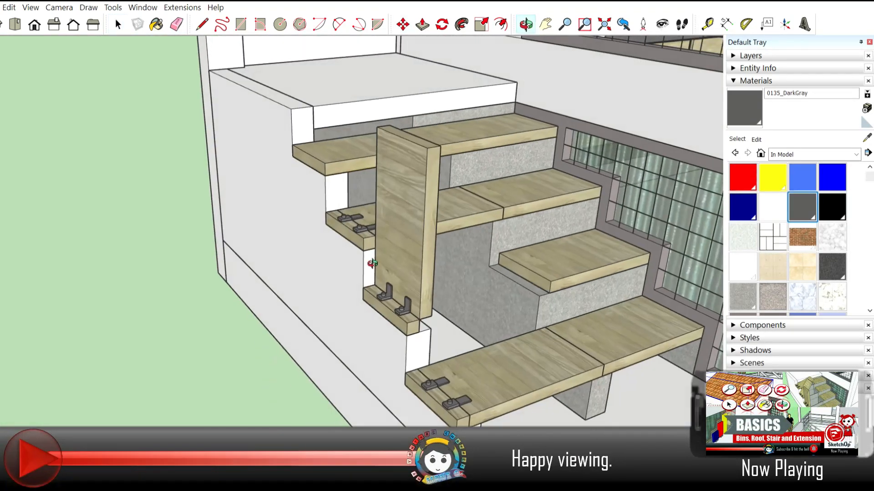
click(339, 156)
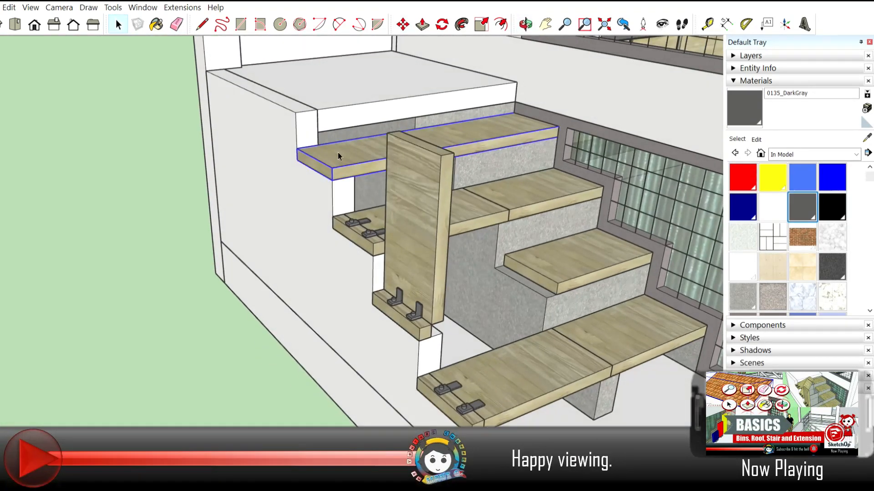
key(Delete)
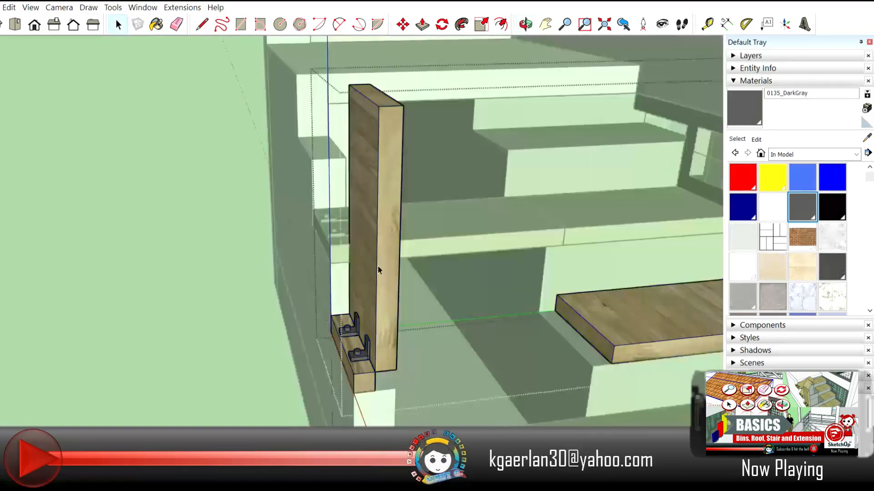
- Rotate the upright lid back down about its hinge edge until it is only slightly open
key(q)
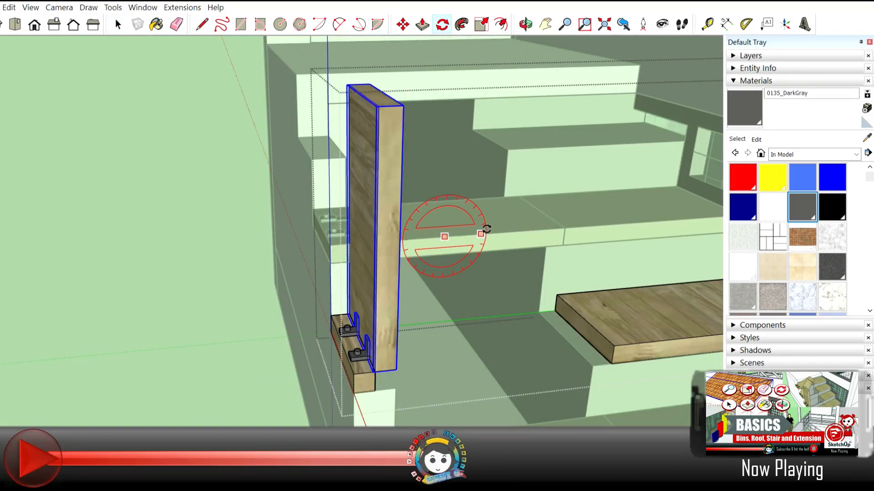
middle_drag(496, 238, 352, 283)
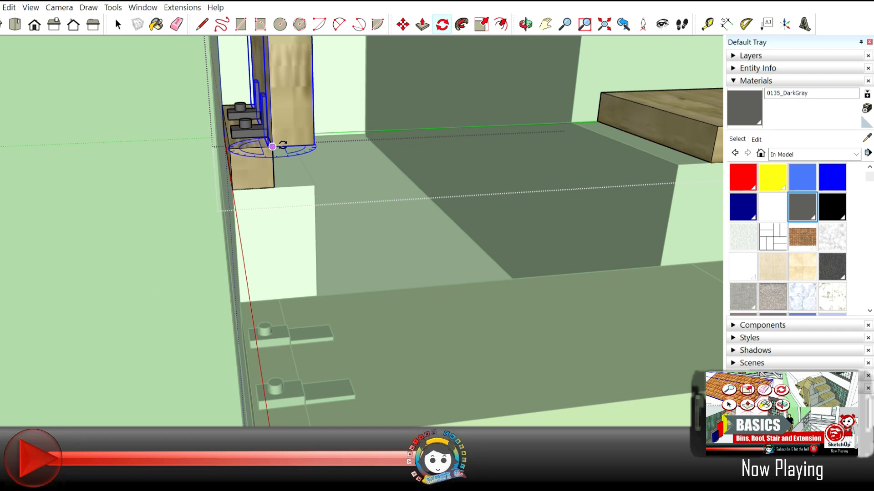
click(314, 145)
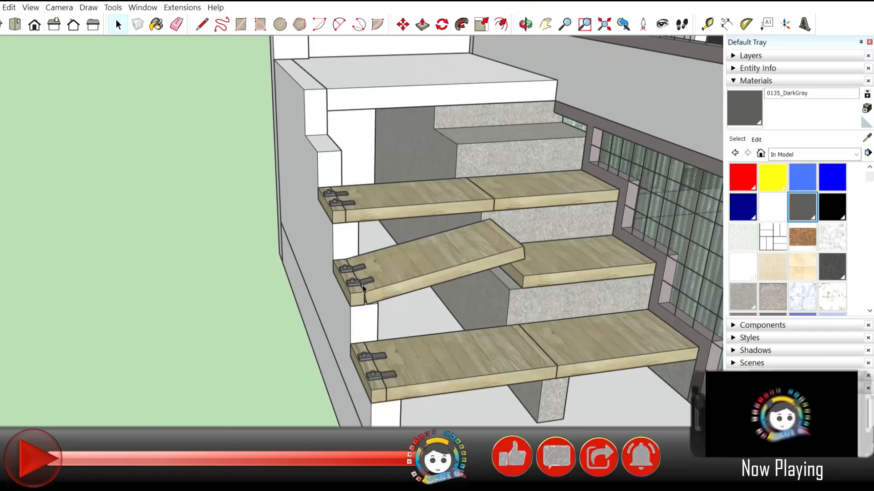
- Copy the slightly open hinged tread up onto the top step of the outdoor stairs
click(363, 288)
key(m)
scroll(334, 254, up, 5)
click(330, 256)
key(ctrl)
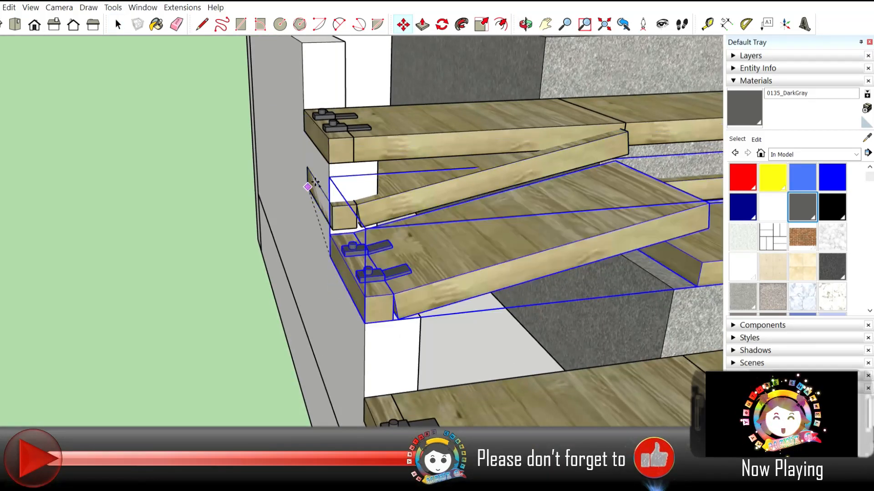
scroll(390, 302, down, 5)
click(355, 197)
key(space)
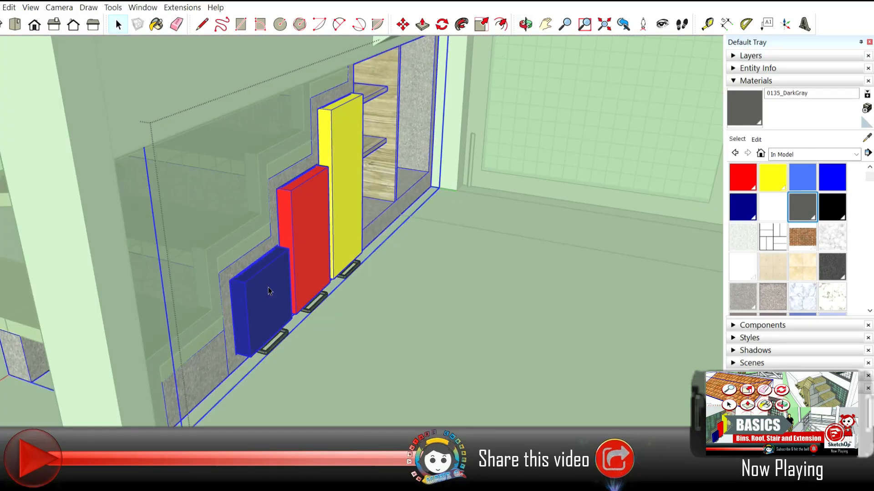
- Try to slide the blue bin straight out of its compartment under the stairs with the Move tool
double_click(269, 291)
click(268, 292)
click(403, 24)
scroll(275, 245, up, 3)
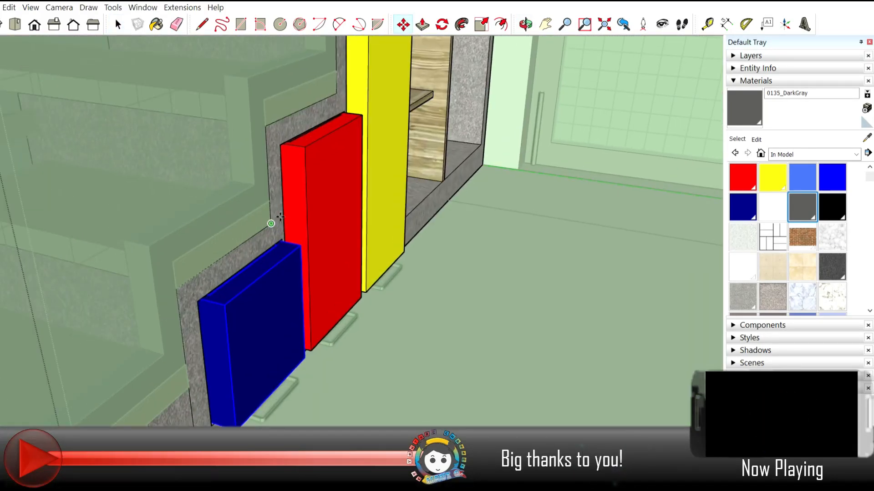
click(489, 159)
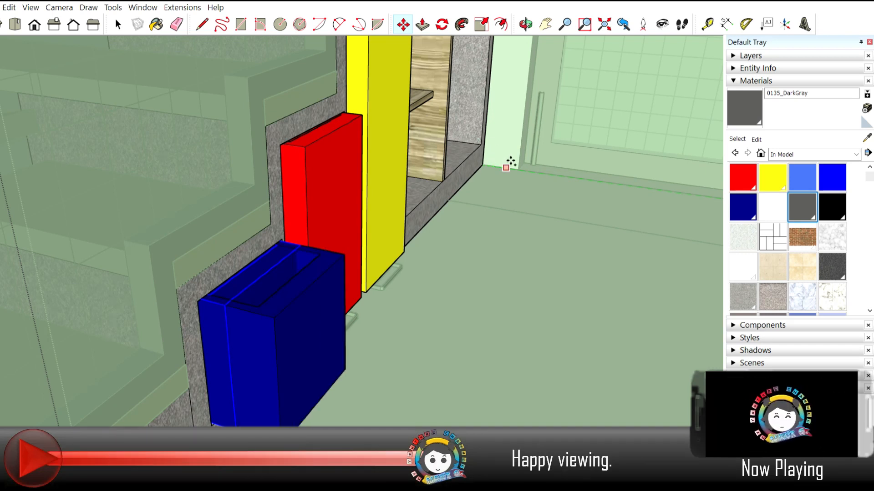
key(Escape)
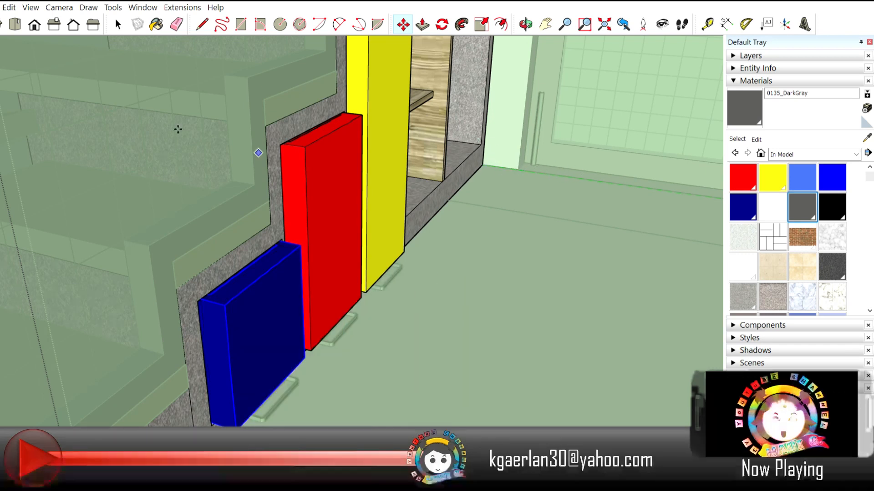
- Try to slide the red bin out of its compartment under the stairs with the Move tool
click(124, 19)
click(402, 366)
double_click(334, 336)
click(322, 302)
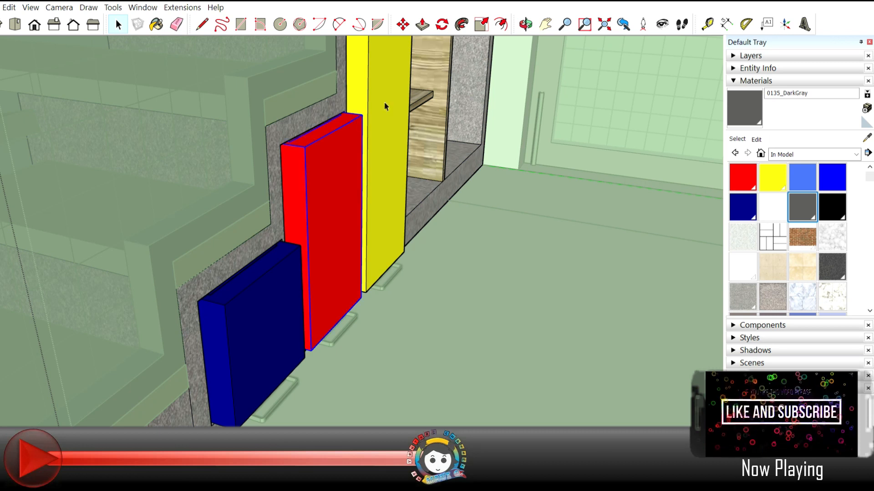
key(m)
click(497, 161)
key(Escape)
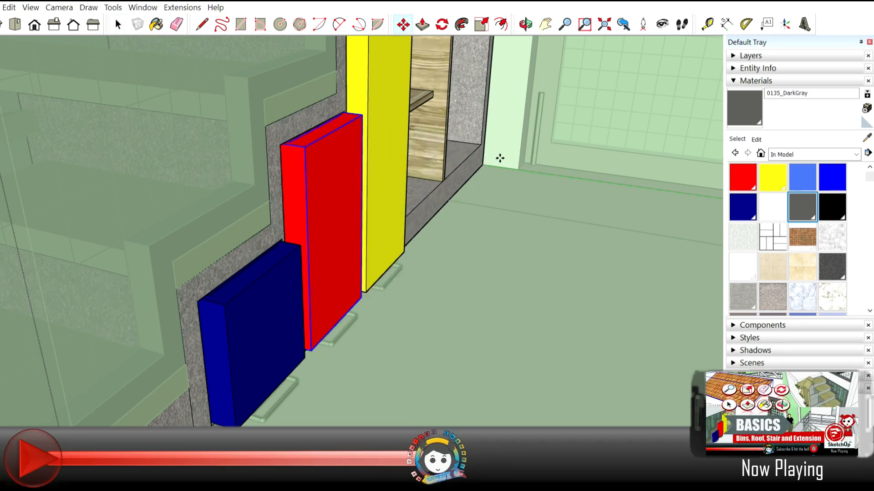
- Select the four hinged tread groups on the outdoor stairs and show their entity info and the layer list
scroll(253, 277, down, 5)
click(90, 251)
middle_drag(90, 252, 131, 246)
scroll(131, 246, down, 4)
shift+middle_drag(310, 272, 168, 265)
scroll(167, 265, up, 8)
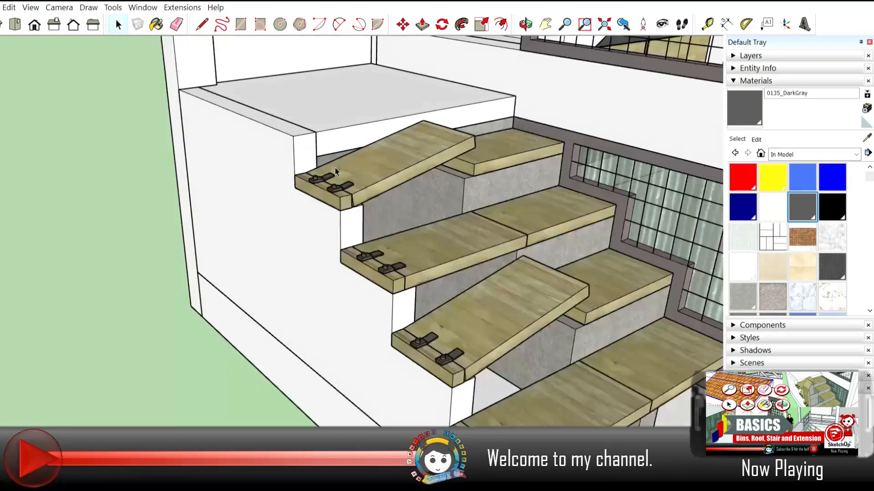
key(space)
click(340, 201)
middle_drag(471, 367, 310, 219)
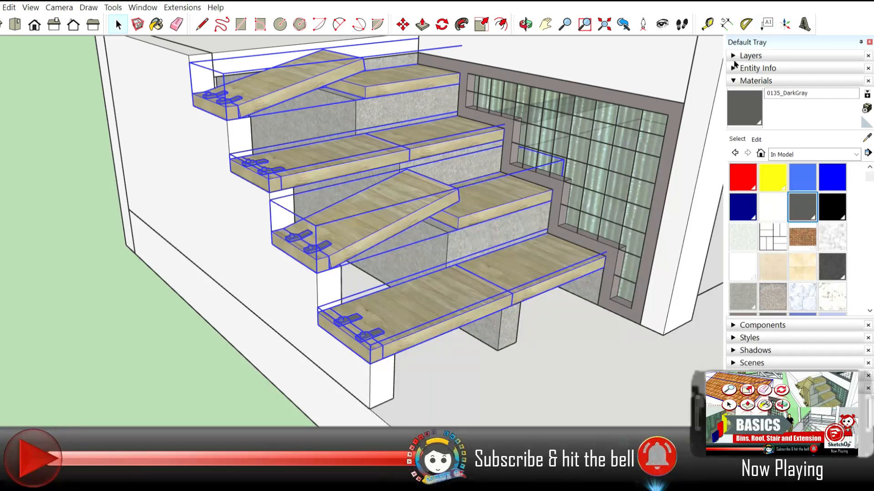
click(817, 68)
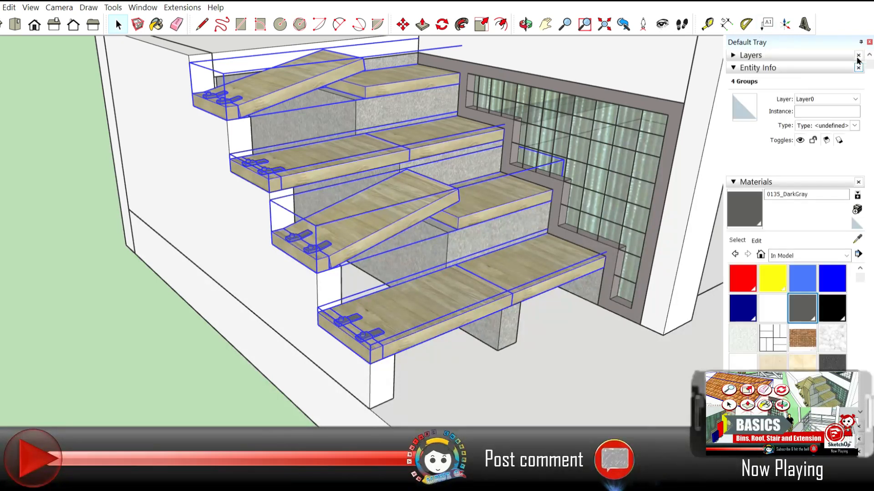
click(751, 51)
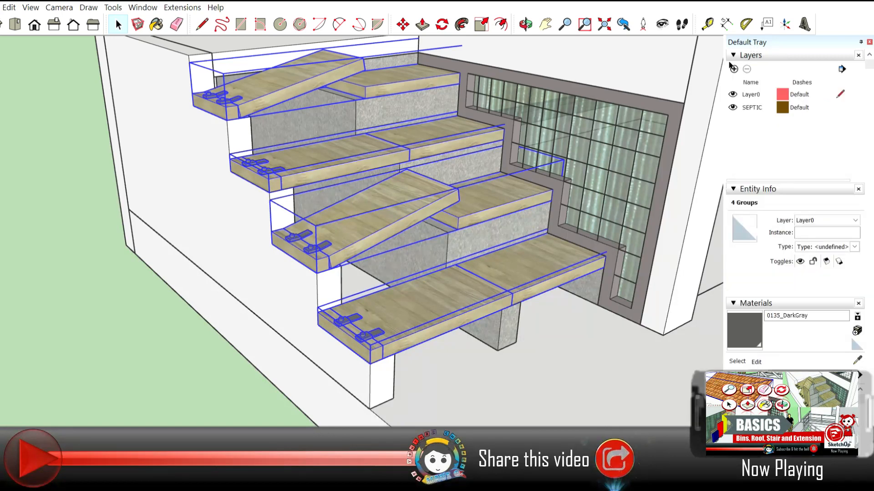